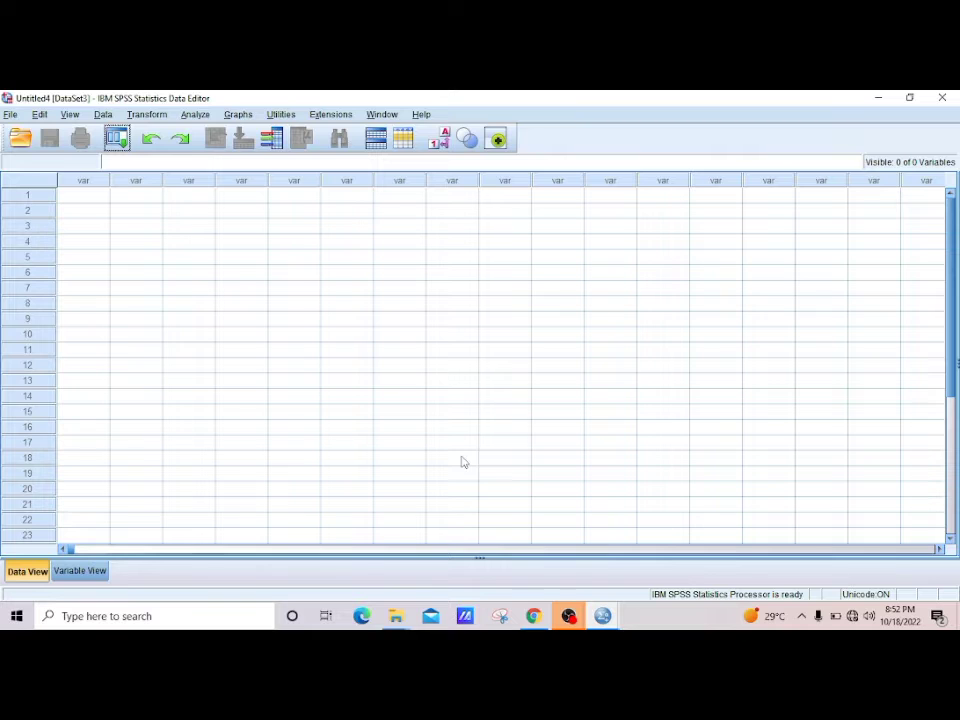
# Enter 81 as the first value in the first column of the empty dataset
pyautogui.click(97, 202)
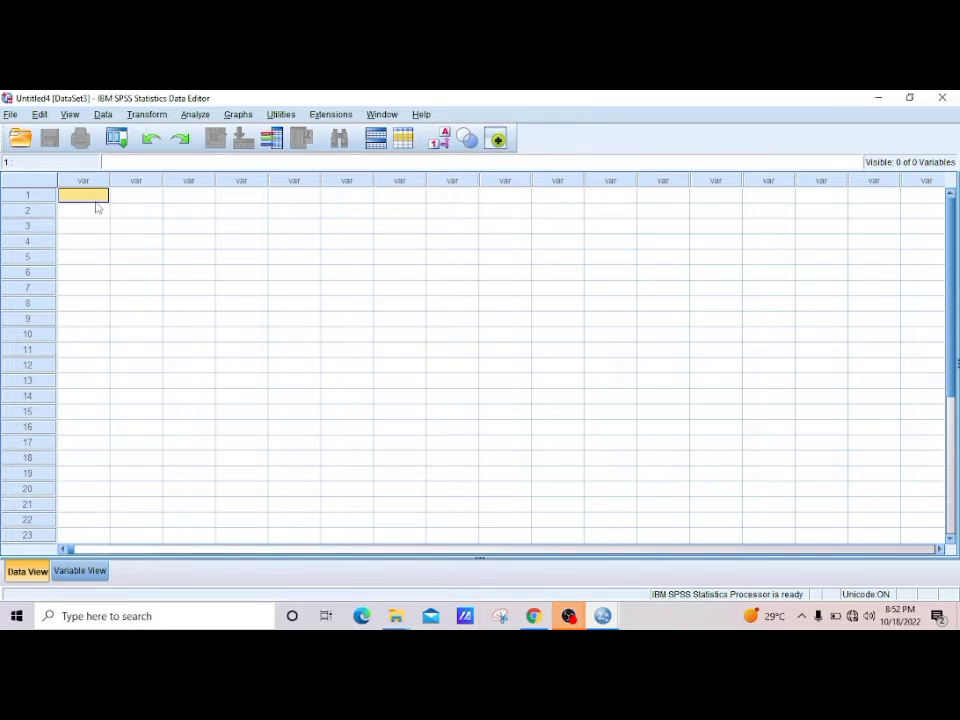
pyautogui.write('82')
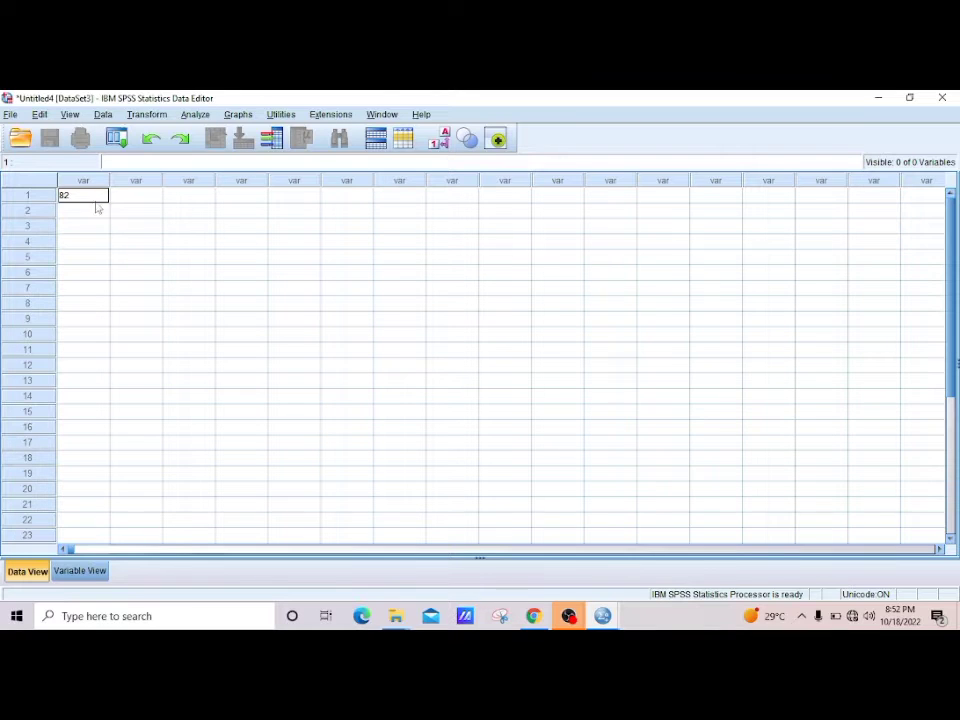
pyautogui.press('Return')
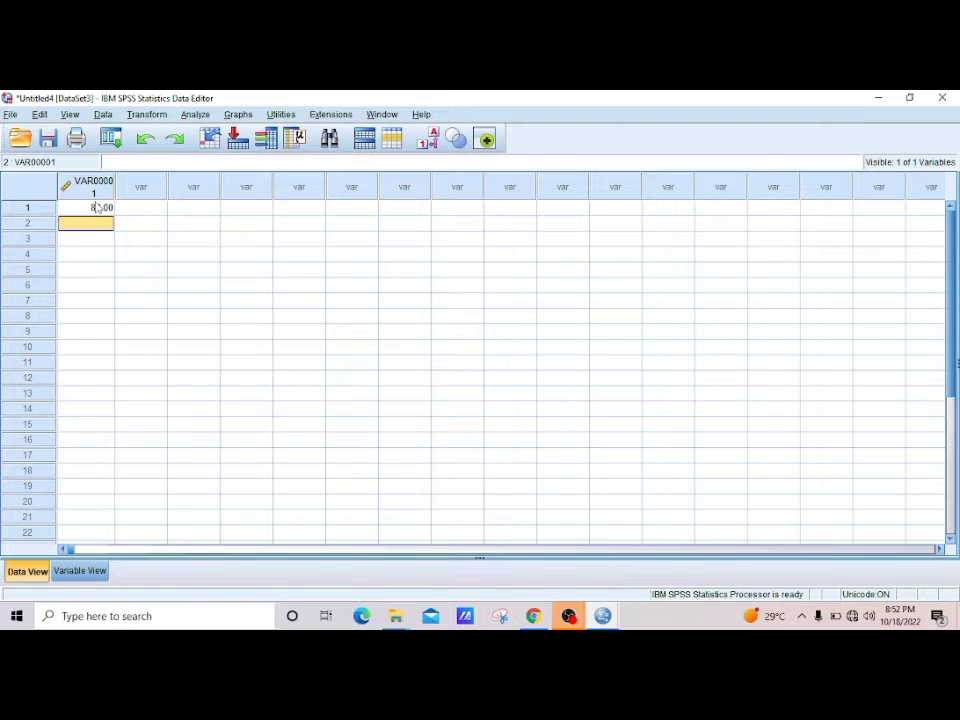
pyautogui.click(97, 207)
pyautogui.write('9812')
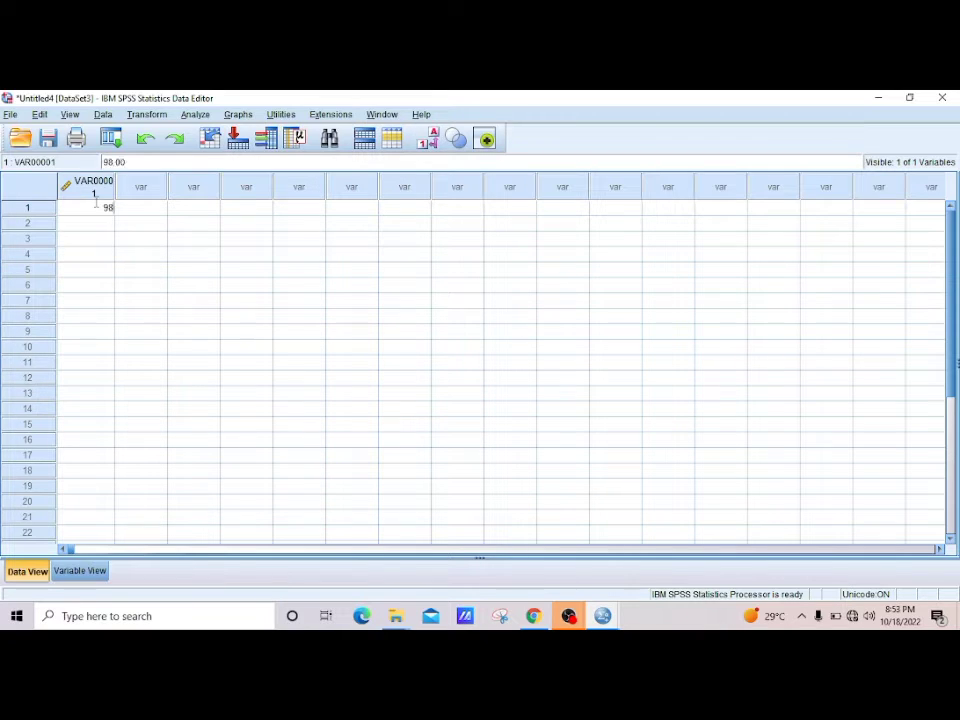
pyautogui.press('BackSpace')
pyautogui.press('BackSpace')
pyautogui.press('BackSpace')
pyautogui.press('BackSpace')
pyautogui.write('8')
pyautogui.press('Return')
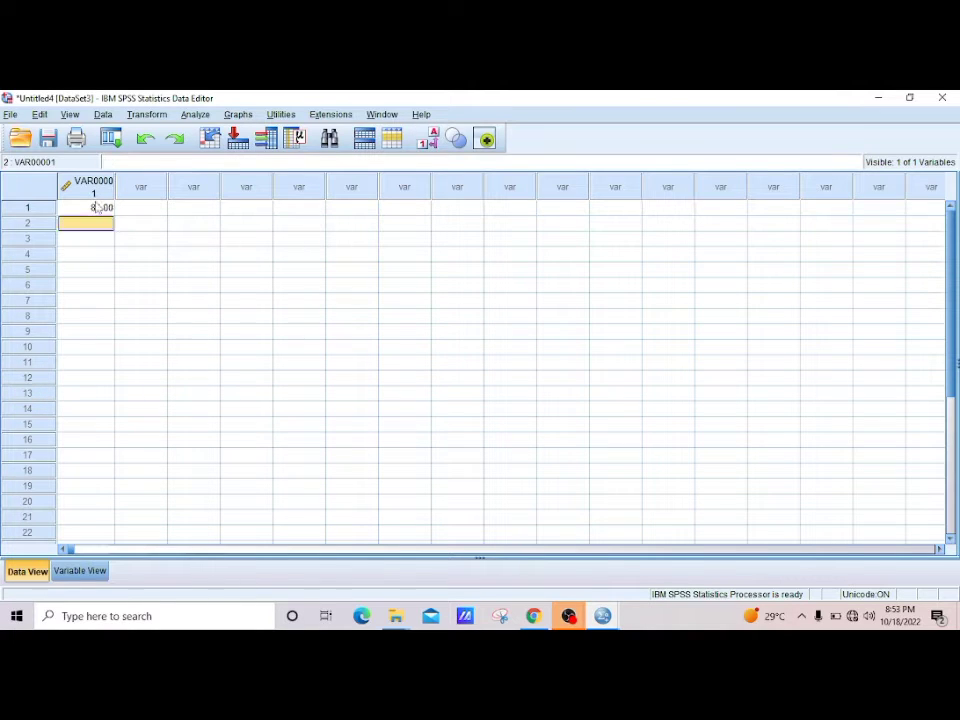
# Enter 82 as the second value in the VAR00001 column
pyautogui.write('9')
pyautogui.press('BackSpace')
pyautogui.write('82')
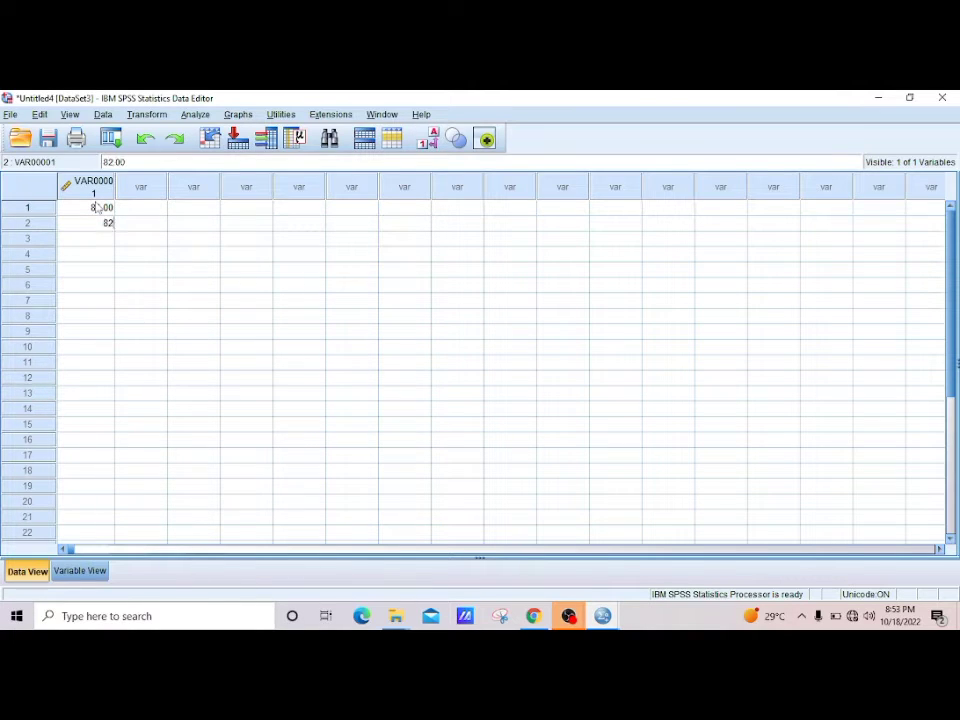
pyautogui.press('Return')
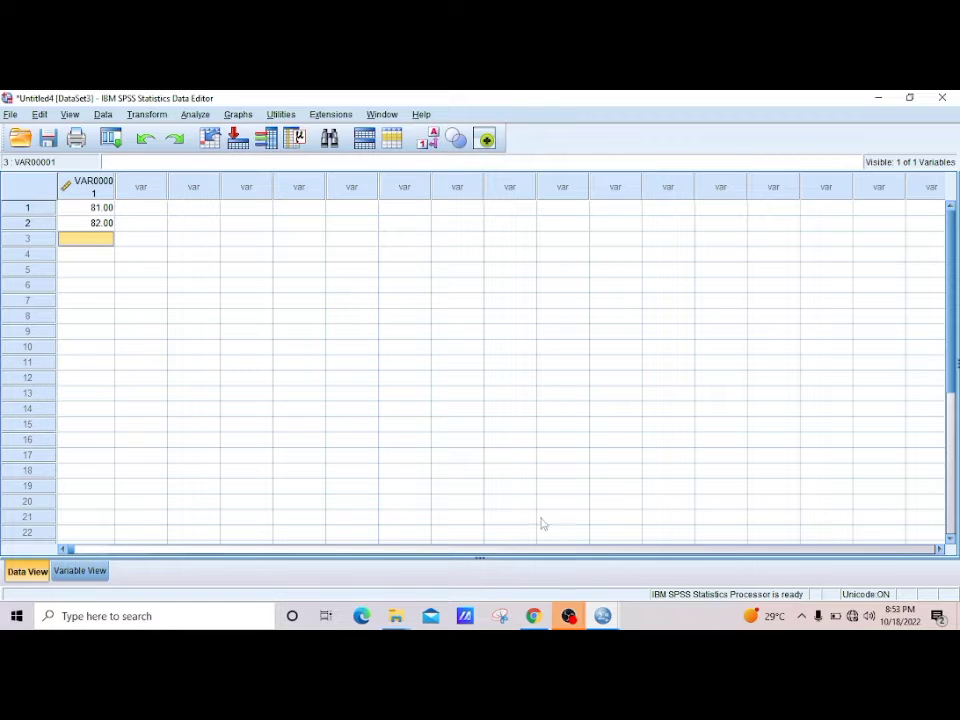
# Switch to the data of the Untitled2 [DataSet1] window and look through all the values in its VAR00001 column
pyautogui.moveTo(603, 615)
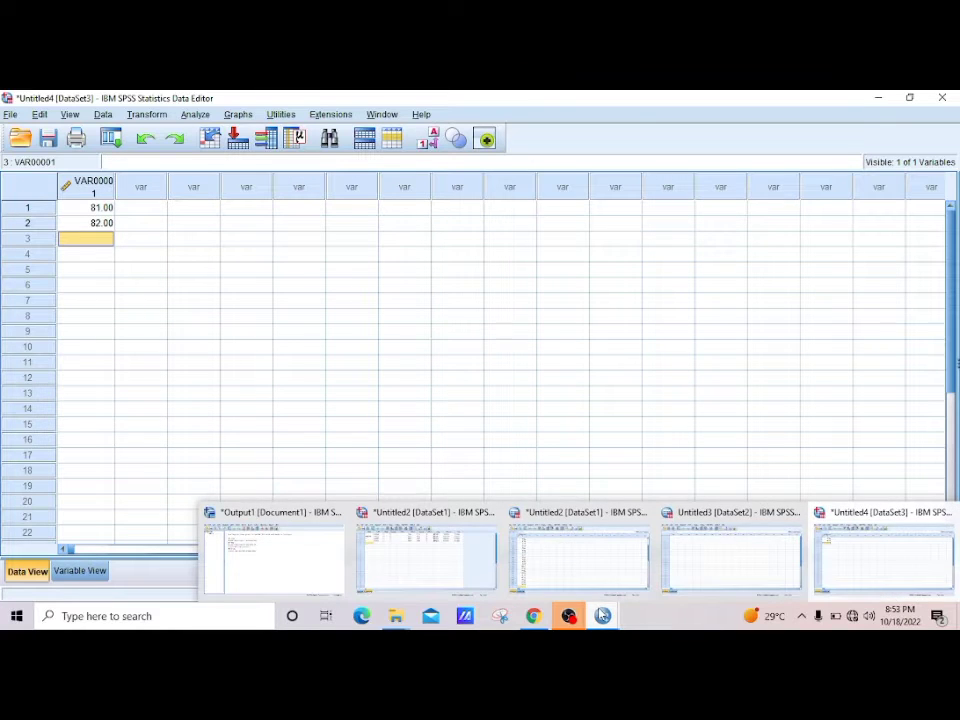
pyautogui.click(582, 568)
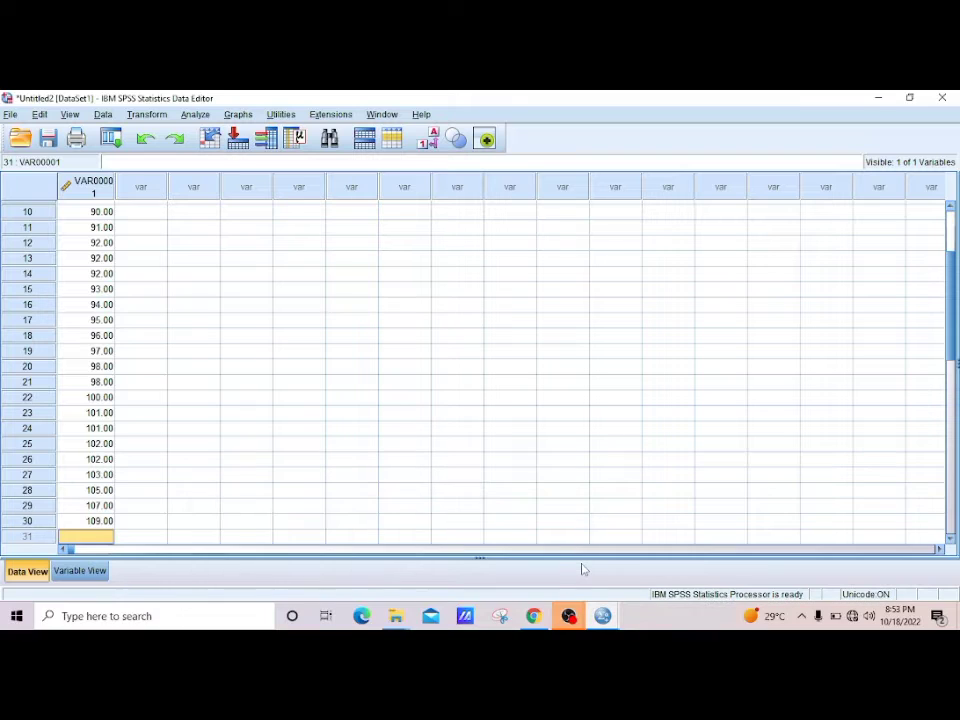
pyautogui.press('Up')
pyautogui.press('Up')
pyautogui.press('Up')
pyautogui.press('Up')
pyautogui.press('Up')
pyautogui.press('Up')
pyautogui.press('Up')
pyautogui.press('Up')
pyautogui.press('Up')
pyautogui.press('Up')
pyautogui.press('Up')
pyautogui.press('Up')
pyautogui.press('Up')
pyautogui.press('Up')
pyautogui.press('Up')
pyautogui.press('Up')
pyautogui.press('Up')
pyautogui.press('Up')
pyautogui.press('Up')
pyautogui.press('Up')
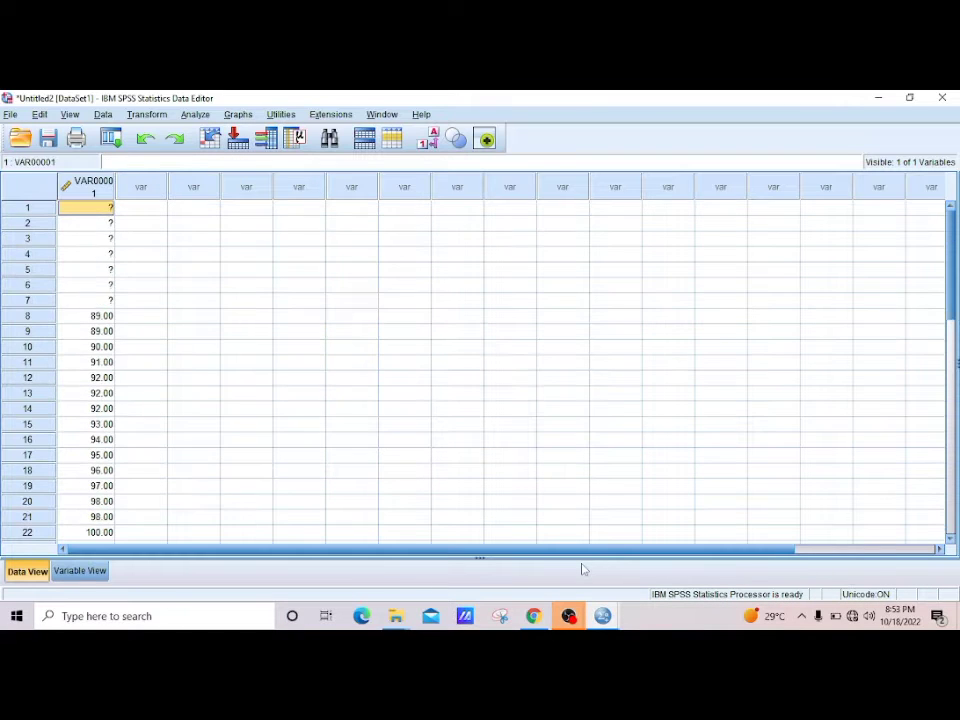
pyautogui.press('Down')
pyautogui.press('Down')
pyautogui.press('Down')
pyautogui.press('Down')
pyautogui.press('Down')
pyautogui.press('Down')
pyautogui.press('Down')
pyautogui.press('Down')
pyautogui.press('Down')
pyautogui.press('Down')
pyautogui.press('Down')
pyautogui.press('Down')
pyautogui.press('Down')
pyautogui.press('Down')
pyautogui.press('Down')
pyautogui.press('Down')
pyautogui.press('Down')
pyautogui.press('Down')
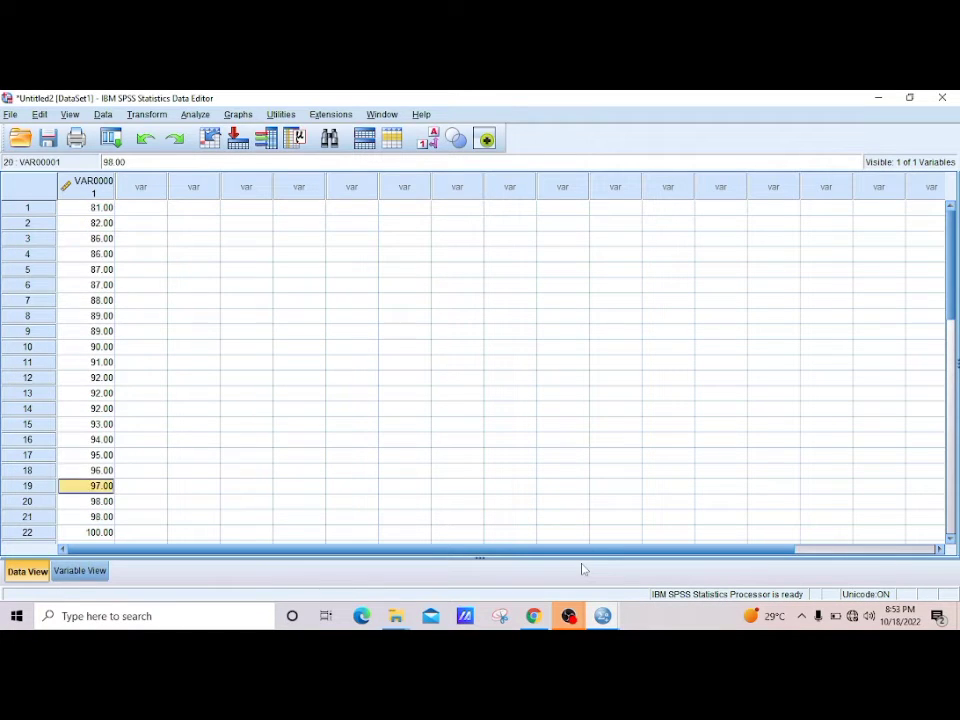
pyautogui.press('Up')
pyautogui.press('Up')
pyautogui.press('Up')
pyautogui.press('Up')
pyautogui.press('Up')
pyautogui.press('Up')
pyautogui.press('Up')
pyautogui.press('Up')
pyautogui.press('Up')
pyautogui.press('Up')
pyautogui.press('Up')
pyautogui.press('Up')
pyautogui.press('Up')
pyautogui.press('Up')
pyautogui.press('Up')
pyautogui.press('Up')
pyautogui.press('Up')
pyautogui.press('Up')
pyautogui.press('Down')
pyautogui.press('Down')
pyautogui.press('Down')
pyautogui.press('Down')
pyautogui.press('Down')
pyautogui.press('Down')
pyautogui.press('Down')
pyautogui.press('Down')
pyautogui.press('Down')
pyautogui.press('Down')
pyautogui.press('Down')
pyautogui.press('Down')
pyautogui.press('Down')
pyautogui.press('Down')
pyautogui.press('Down')
pyautogui.press('Down')
pyautogui.press('Down')
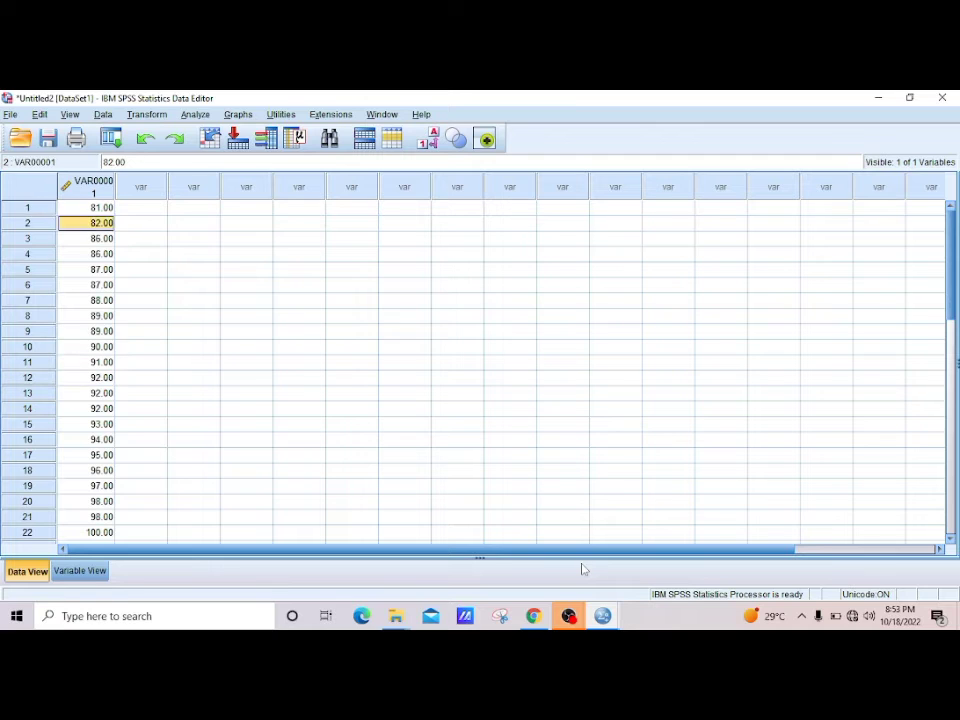
pyautogui.press('Down')
pyautogui.press('Down')
pyautogui.press('Down')
pyautogui.press('Down')
pyautogui.press('Down')
pyautogui.press('Down')
pyautogui.press('Down')
pyautogui.press('Down')
pyautogui.press('Down')
pyautogui.press('Down')
pyautogui.press('Down')
pyautogui.press('Down')
pyautogui.press('Down')
pyautogui.press('Up')
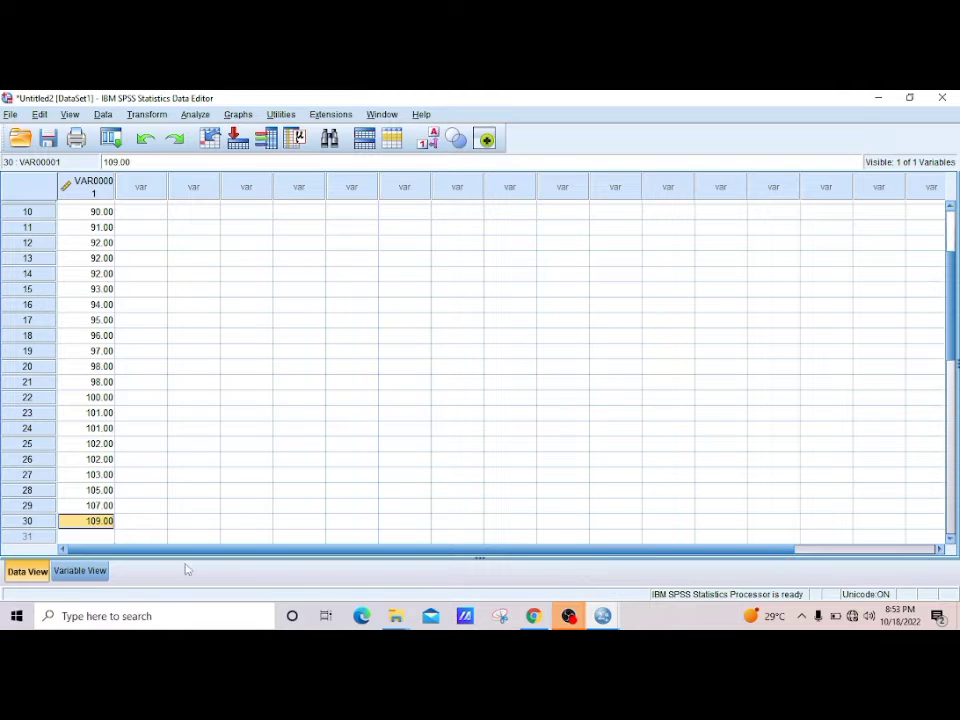
# Rename the VAR00001 variable to IQ and set its measurement level to Scale
pyautogui.click(94, 571)
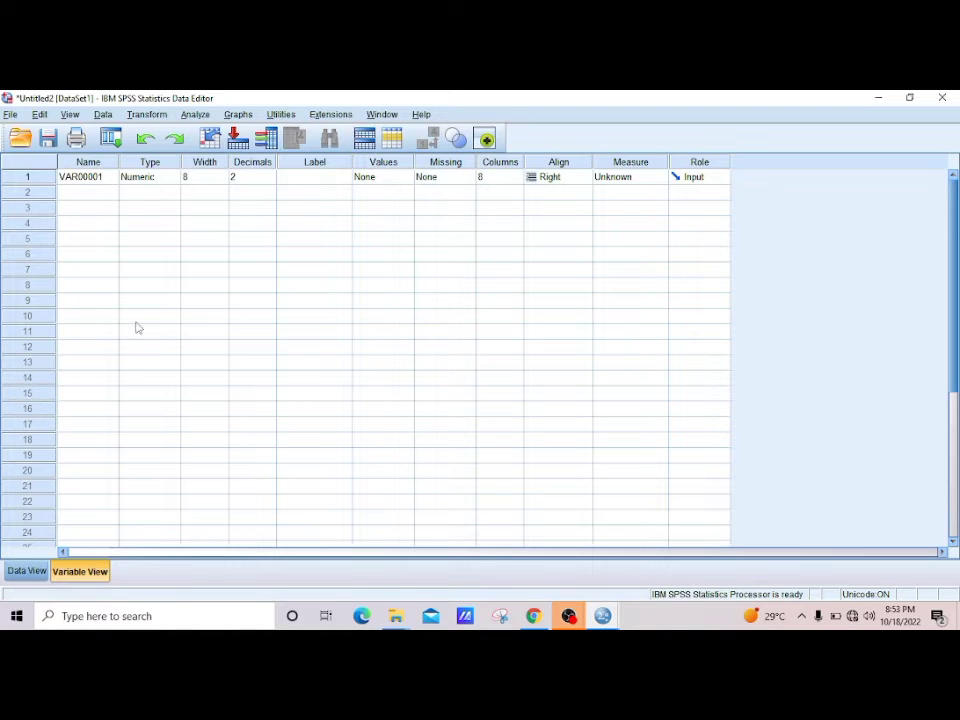
pyautogui.click(97, 180)
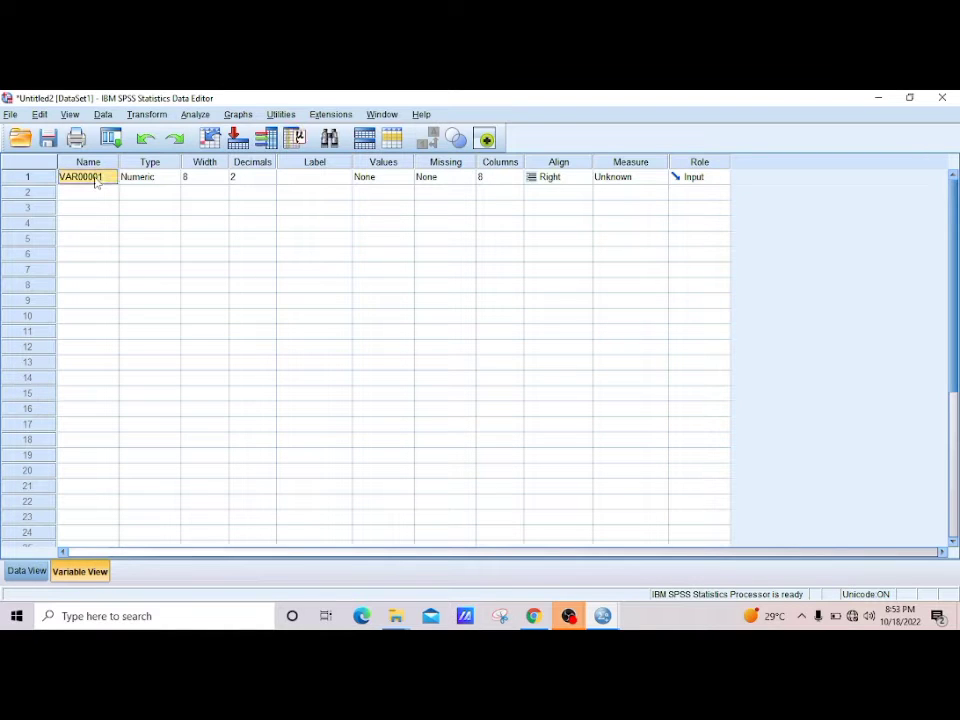
pyautogui.press('BackSpace')
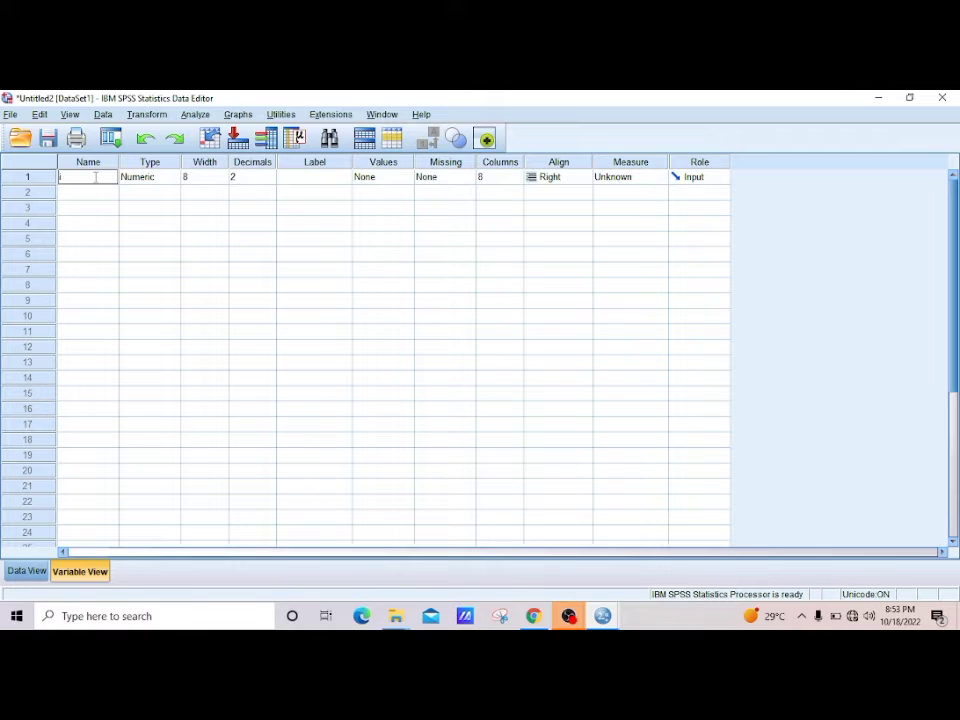
pyautogui.write('q')
pyautogui.press('BackSpace')
pyautogui.write('IQ')
pyautogui.click(171, 207)
pyautogui.click(171, 206)
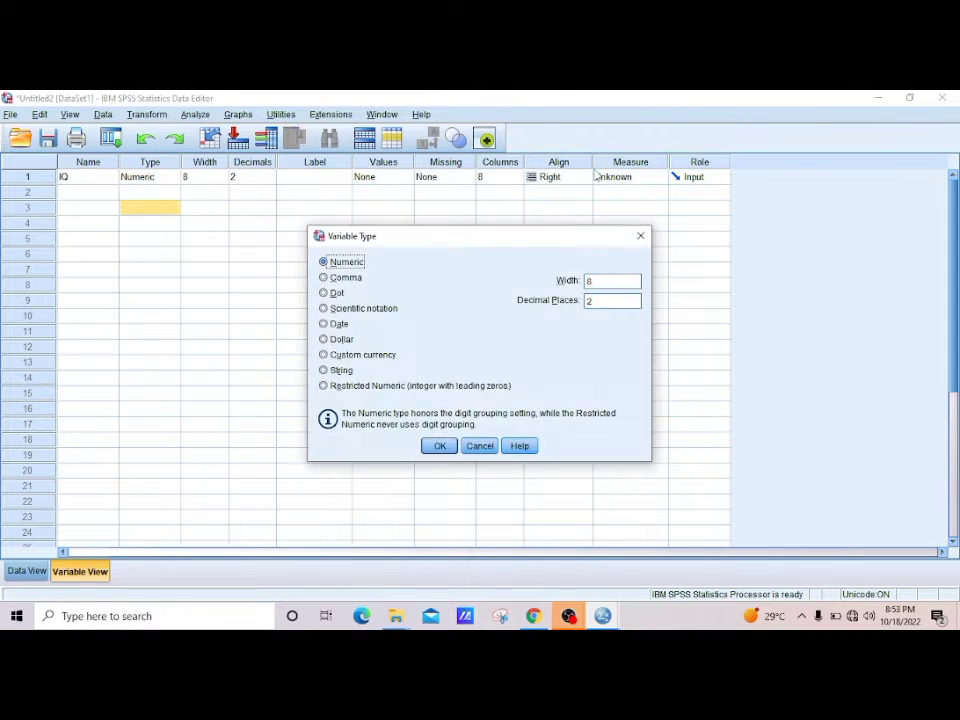
pyautogui.click(640, 235)
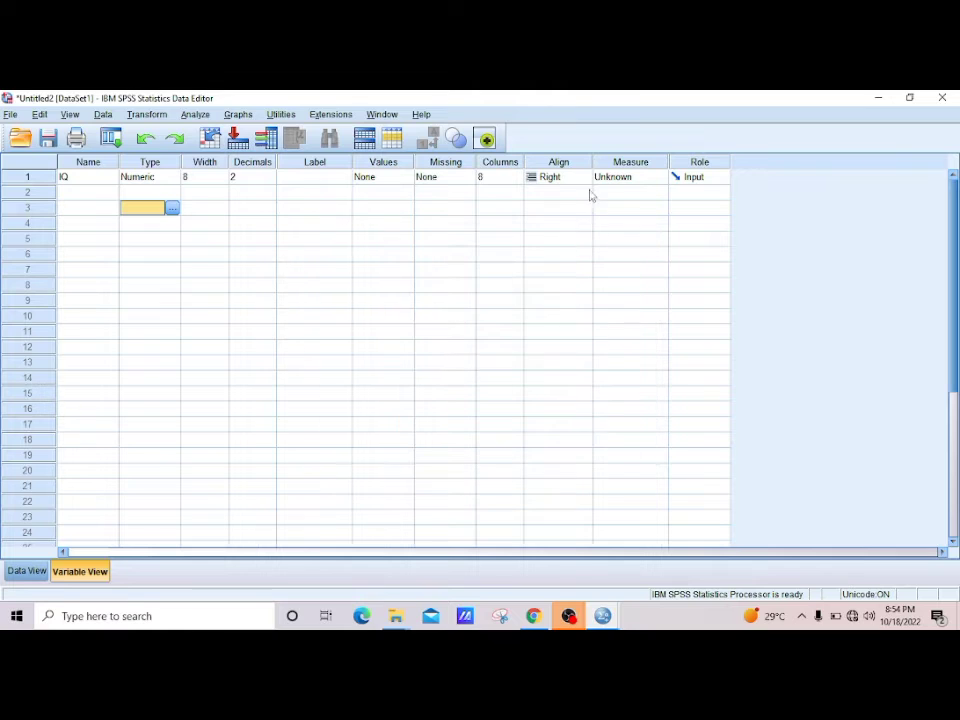
pyautogui.click(611, 178)
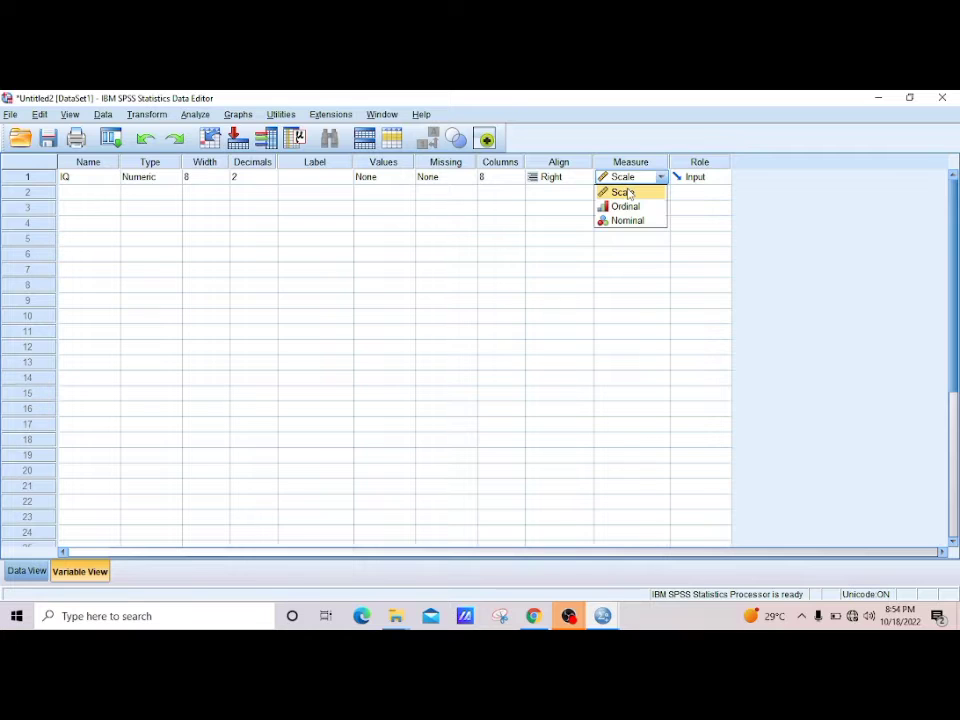
pyautogui.click(628, 192)
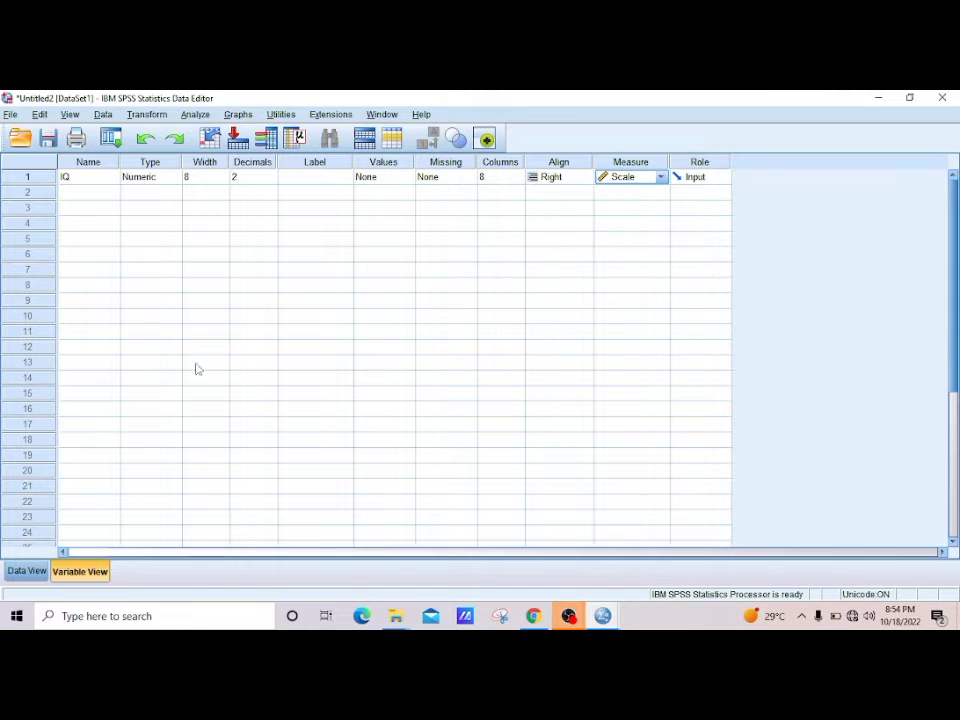
# Run a Frequencies analysis on the IQ variable with frequency tables displayed
pyautogui.click(193, 116)
pyautogui.moveTo(232, 150)
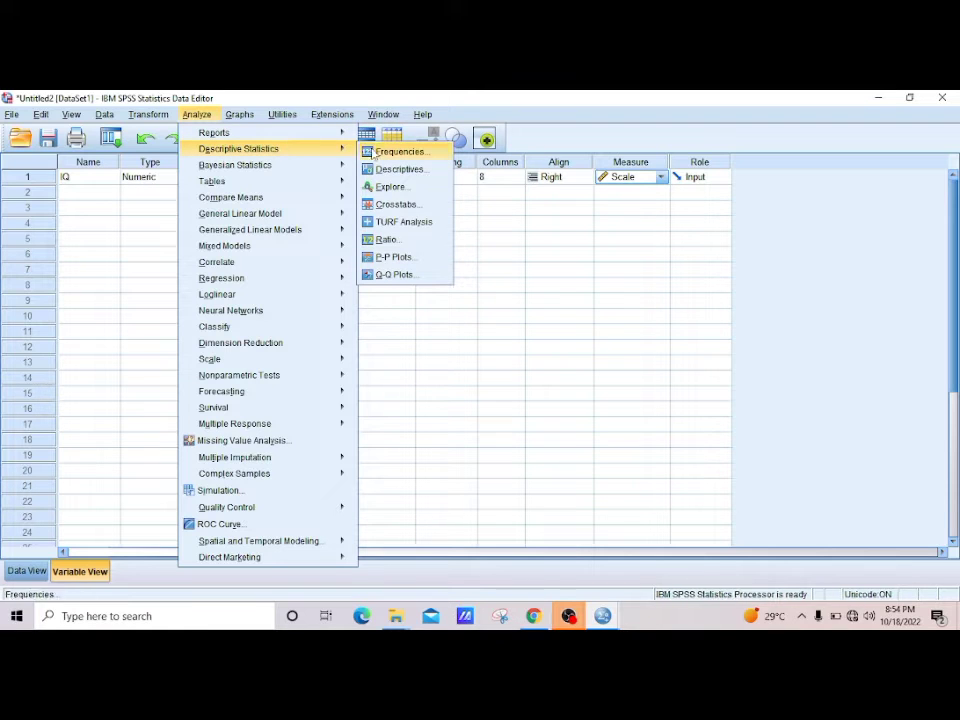
pyautogui.click(372, 151)
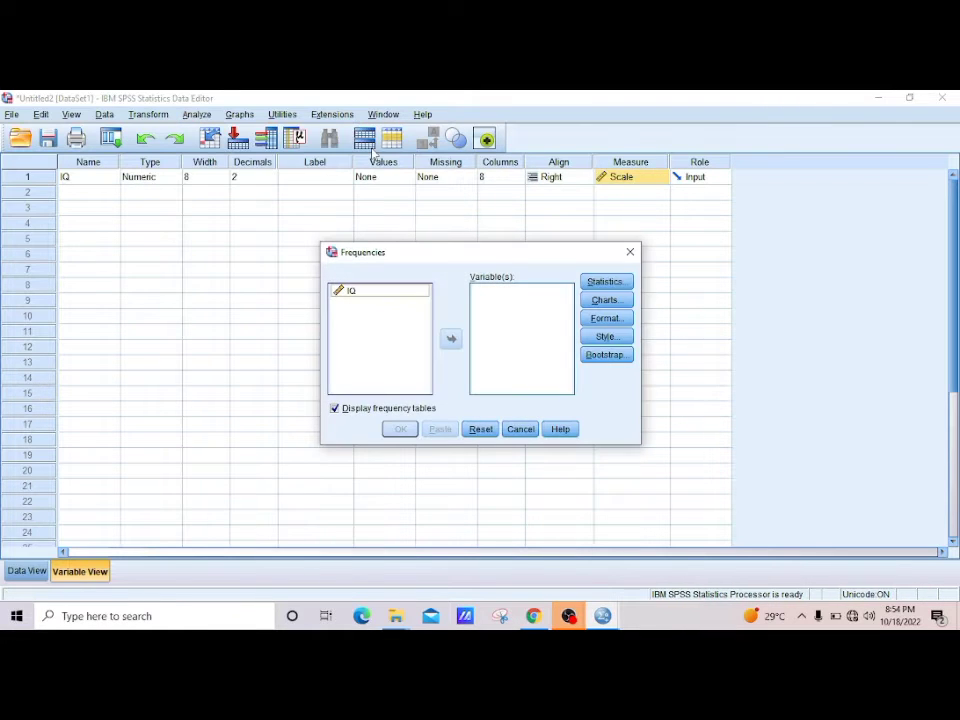
pyautogui.click(374, 291)
pyautogui.click(452, 339)
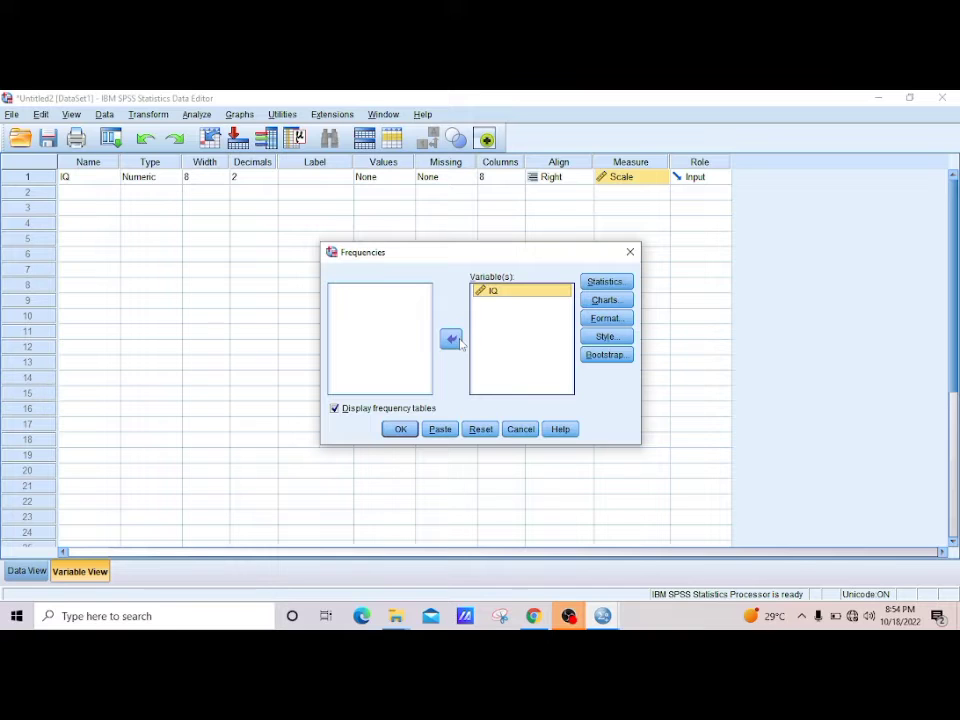
pyautogui.click(398, 432)
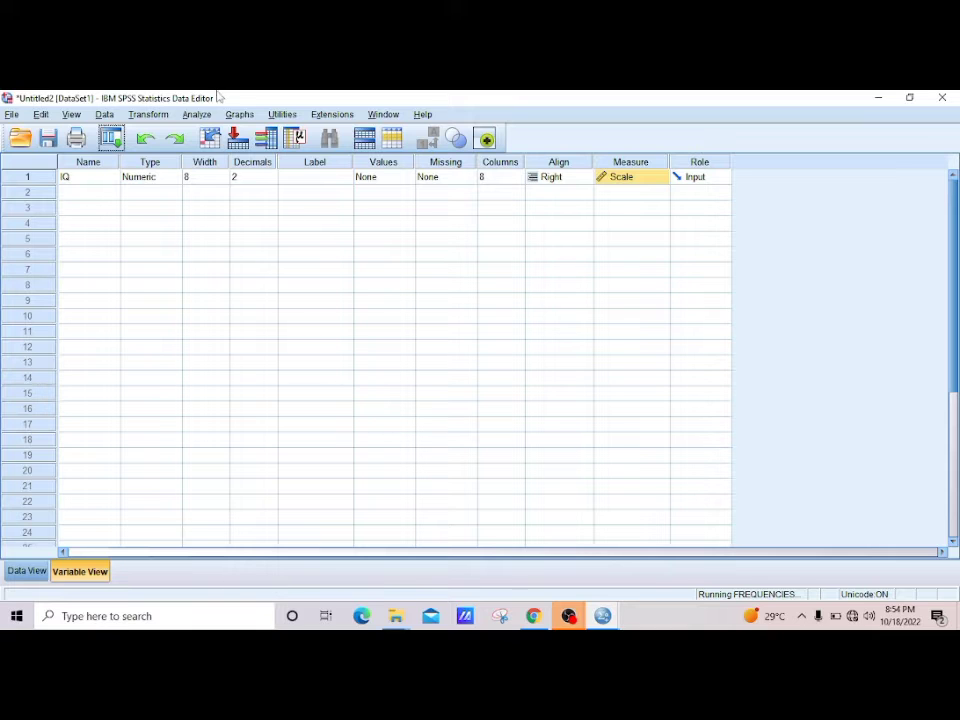
# Run the Frequencies analysis on IQ again with the same settings
pyautogui.click(197, 115)
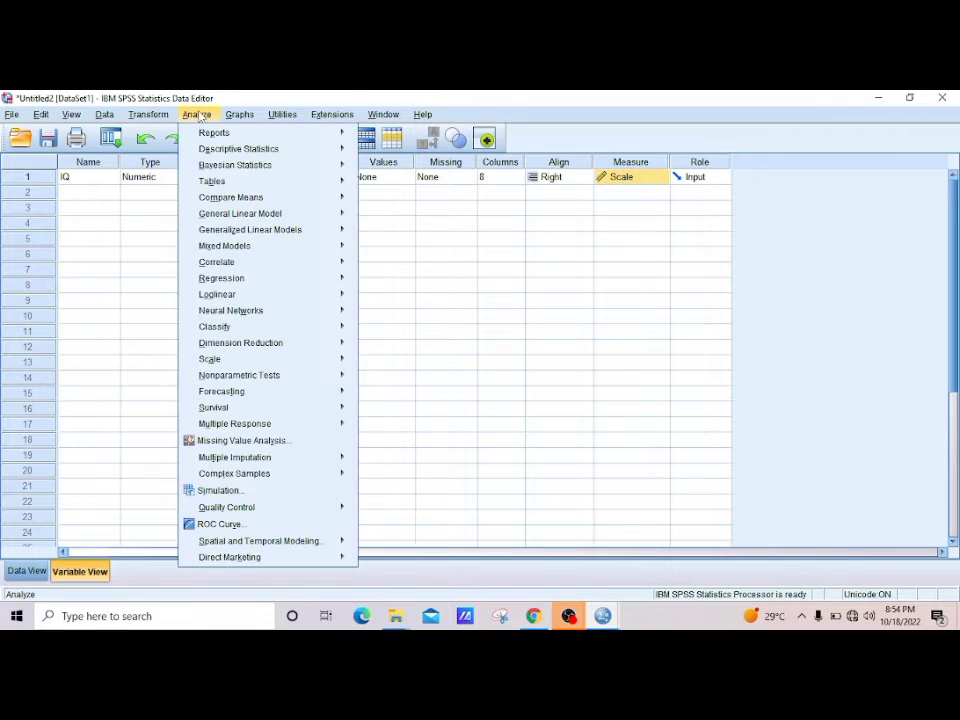
pyautogui.moveTo(326, 155)
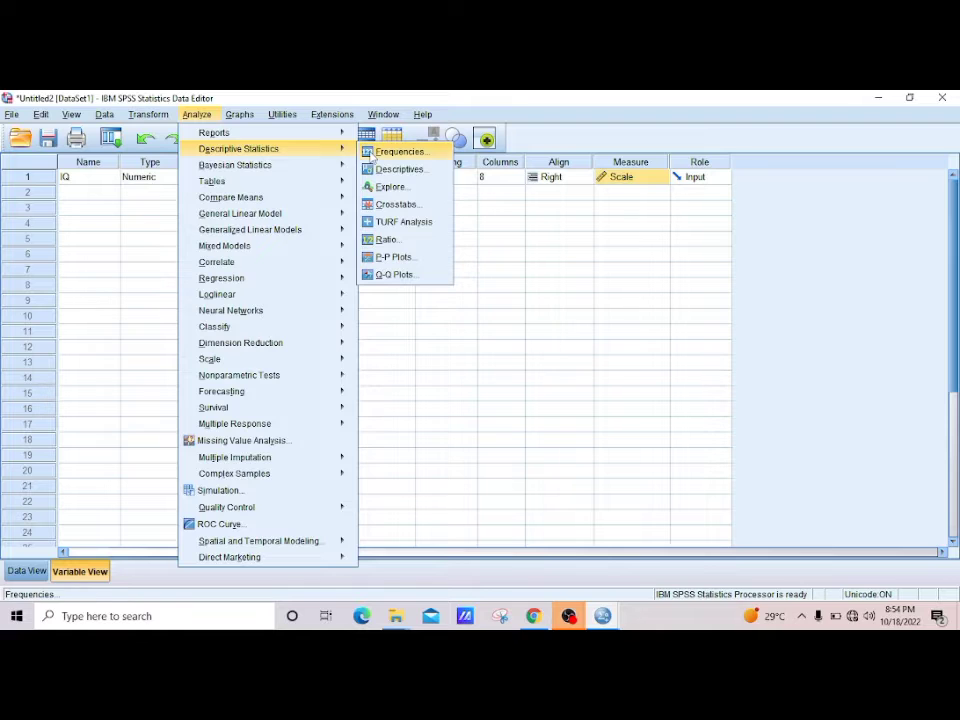
pyautogui.click(400, 151)
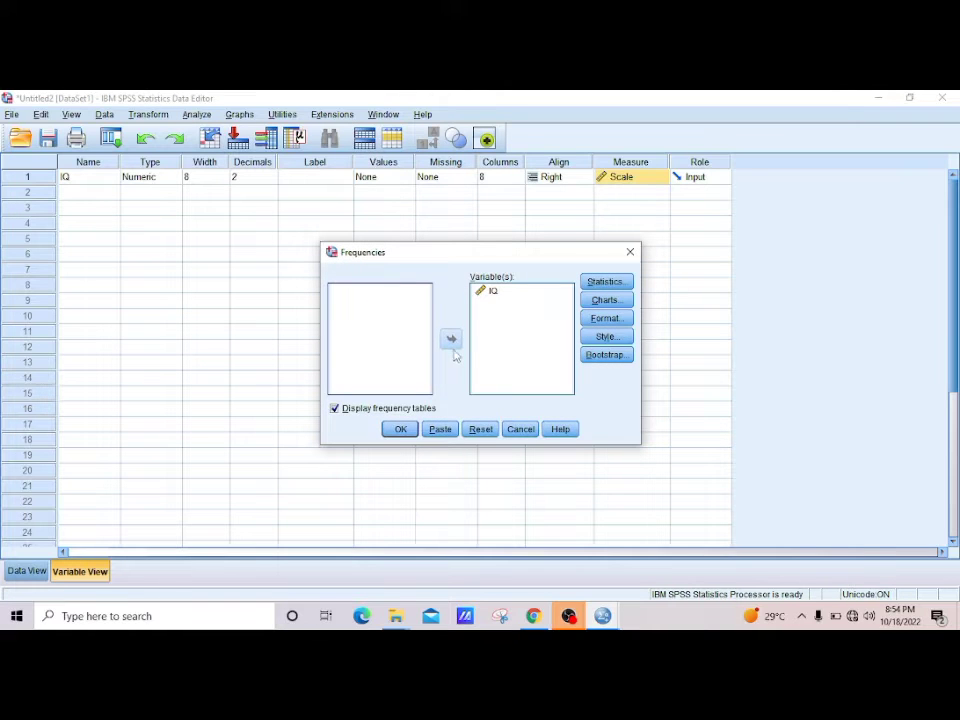
pyautogui.click(400, 429)
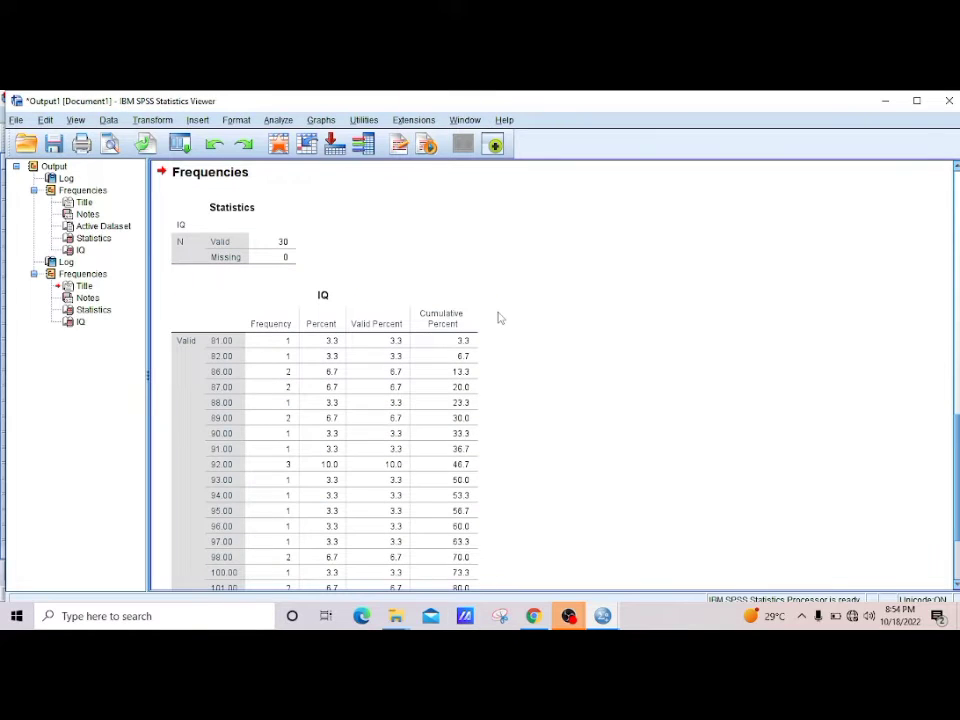
# Examine the IQ frequency table in the output, including its percent and cumulative percent columns
pyautogui.scroll(6, 500, 318)
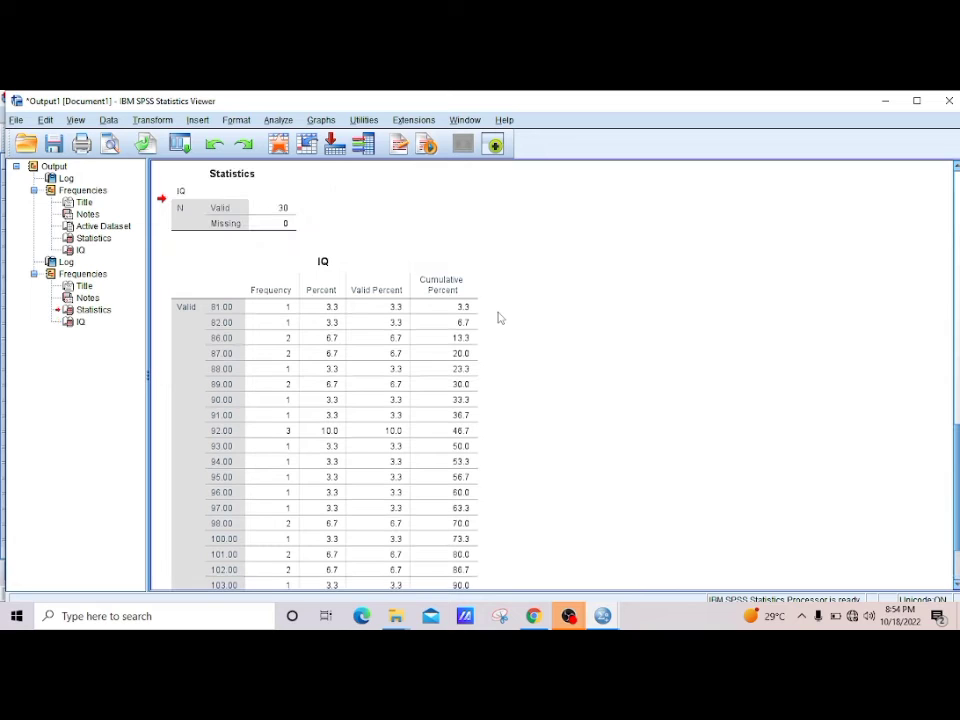
pyautogui.scroll(-8, 500, 318)
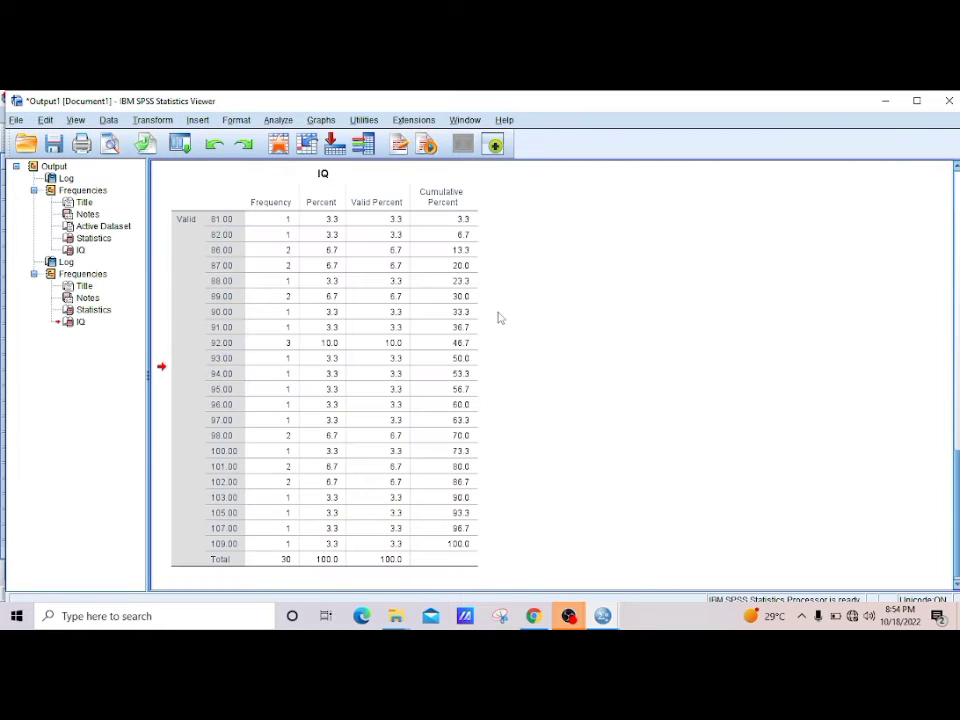
pyautogui.scroll(2, 500, 318)
pyautogui.scroll(-2, 500, 318)
pyautogui.scroll(1, 500, 318)
pyautogui.scroll(-1, 500, 318)
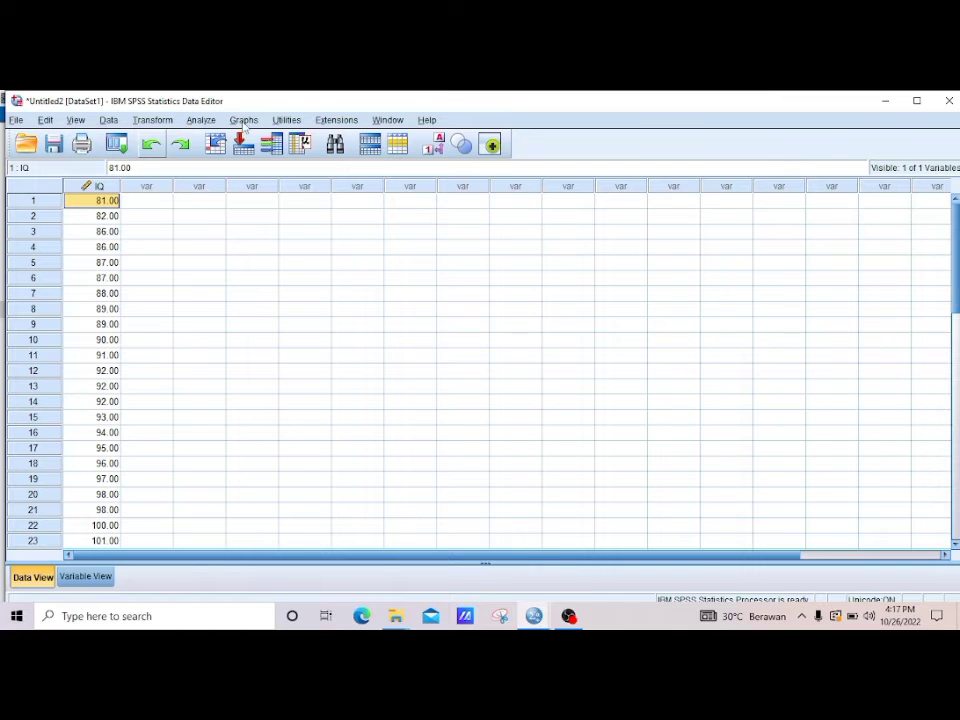
# Create a simple bar chart of summaries for groups of cases, showing N of cases with IQ on the category axis
pyautogui.click(243, 121)
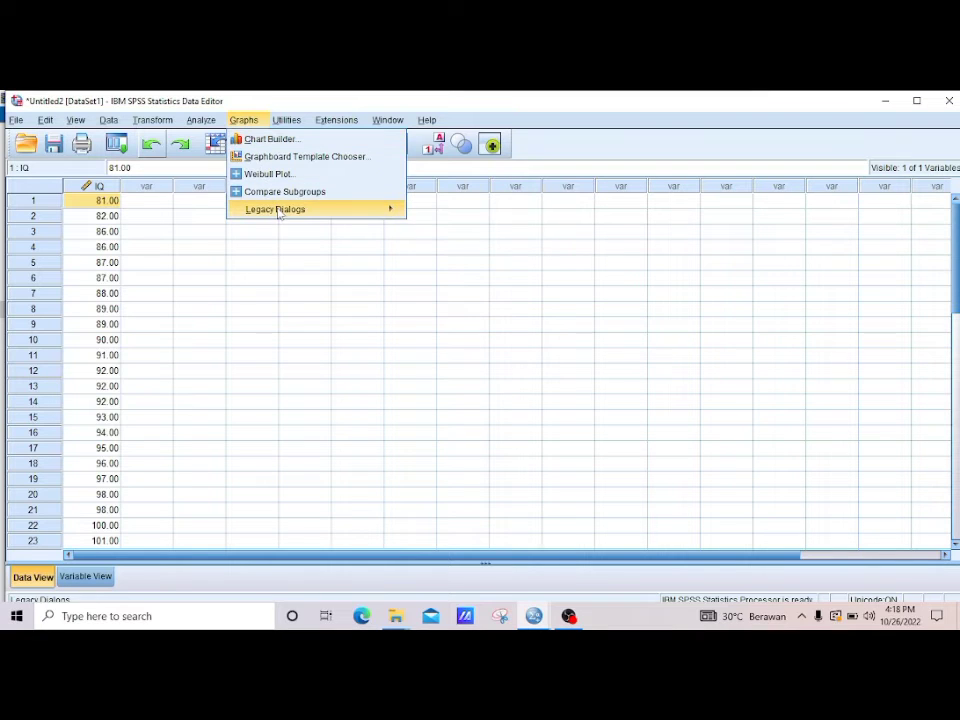
pyautogui.moveTo(281, 215)
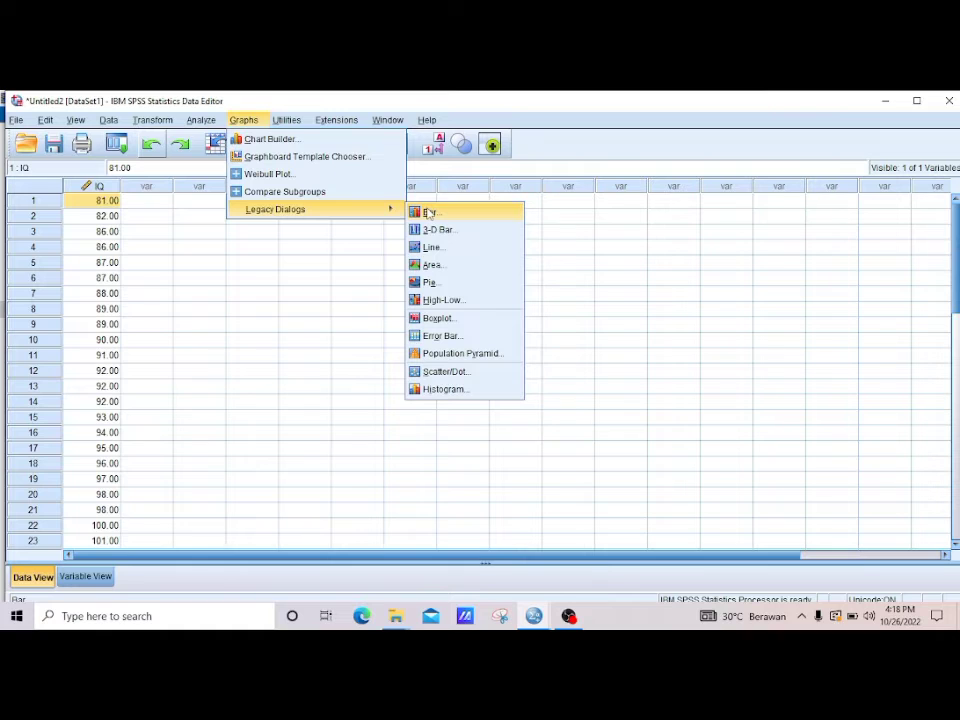
pyautogui.click(428, 213)
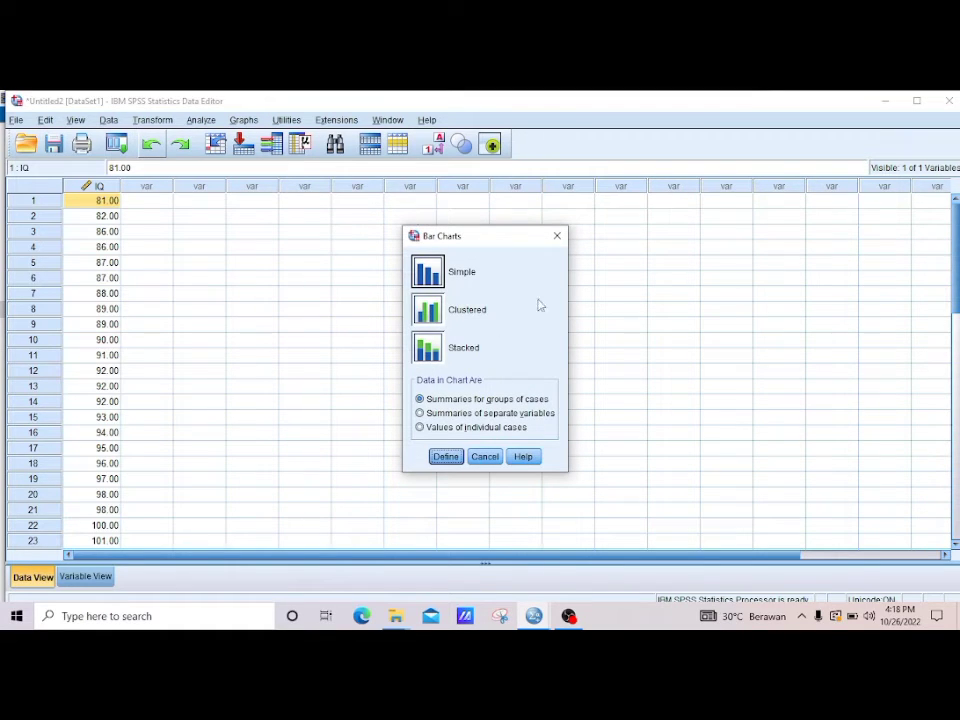
pyautogui.click(440, 287)
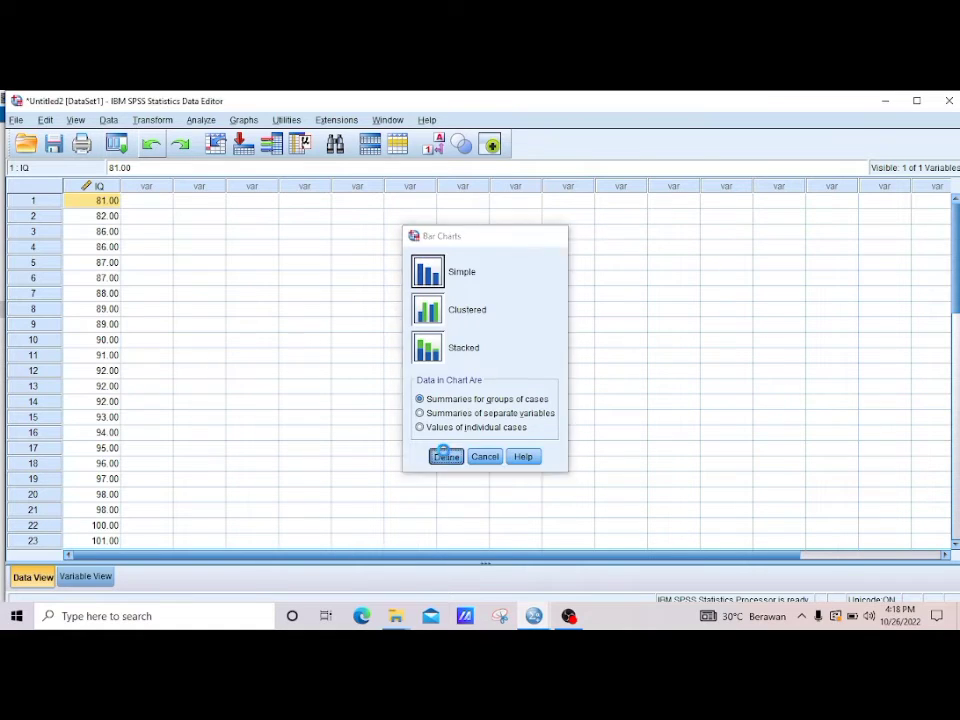
pyautogui.click(446, 457)
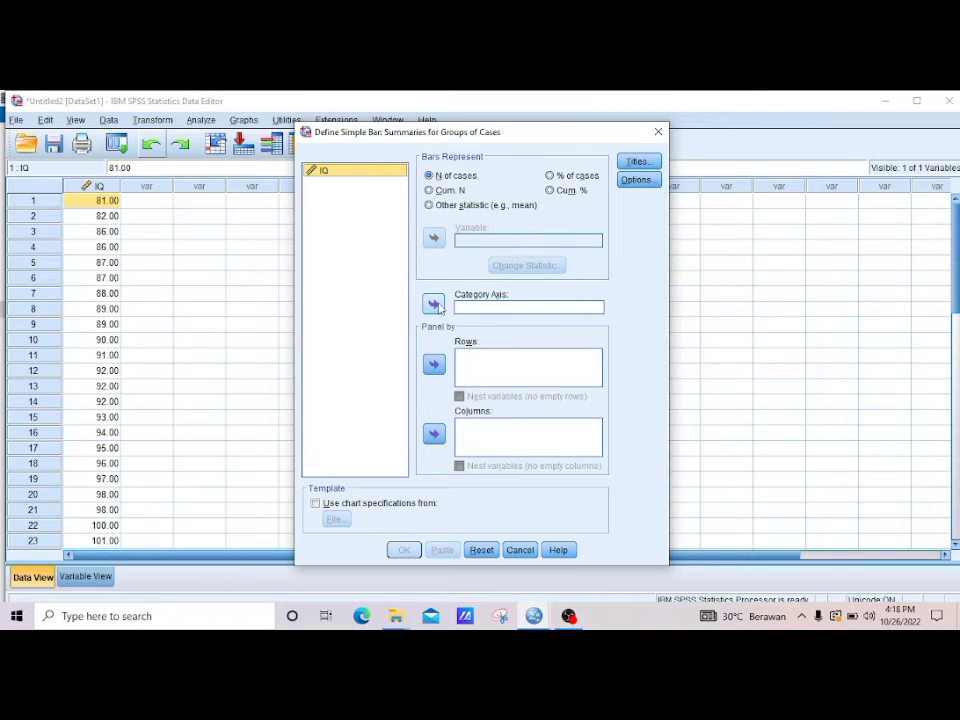
pyautogui.click(434, 305)
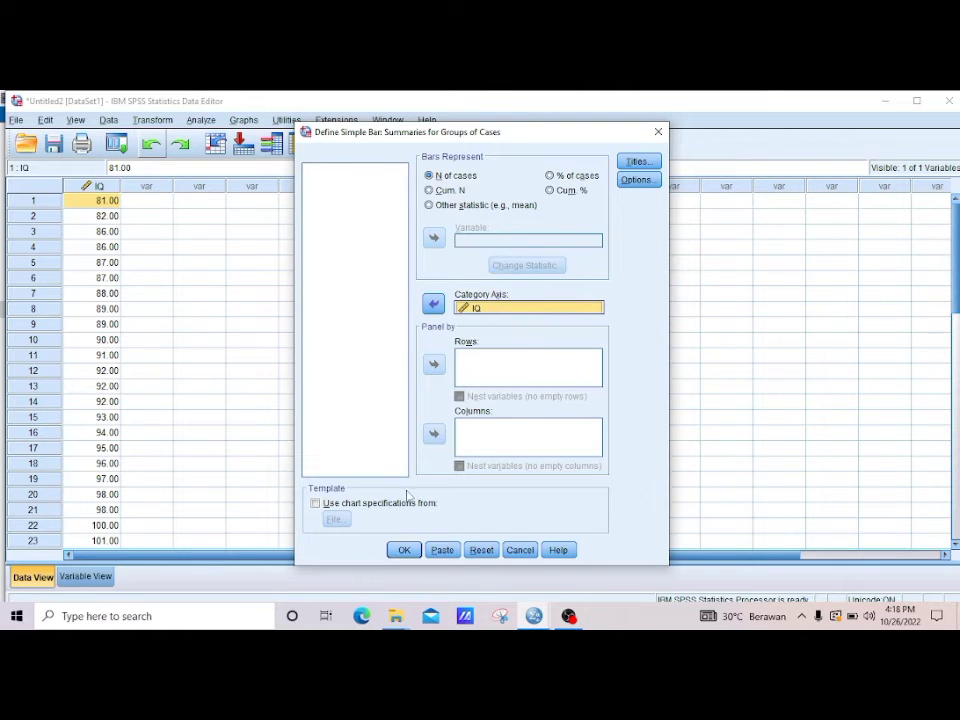
pyautogui.click(404, 549)
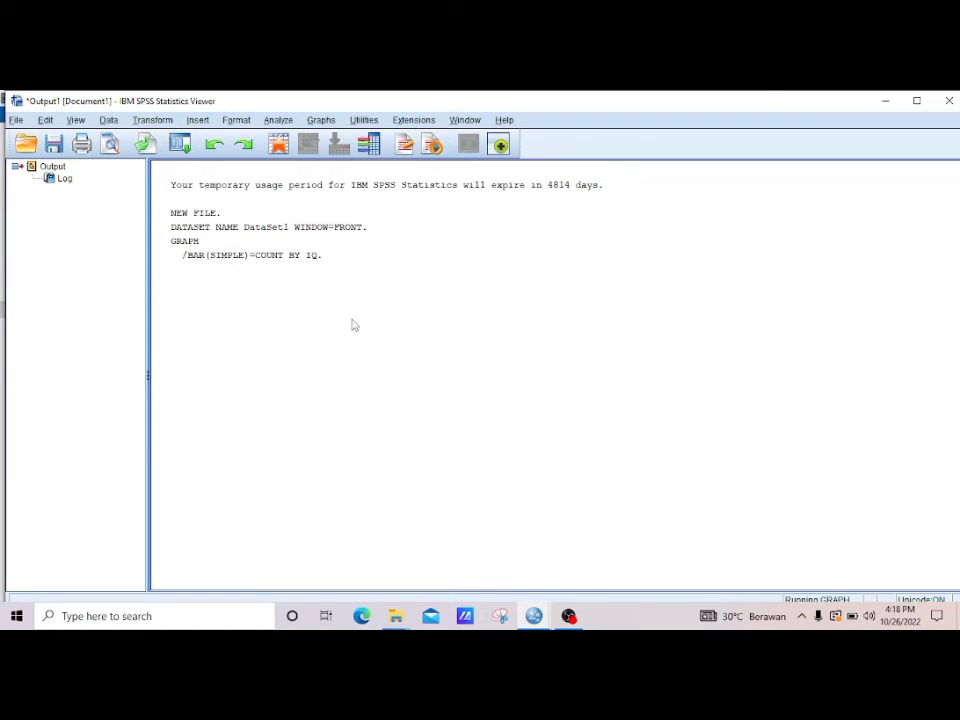
pyautogui.click(360, 256)
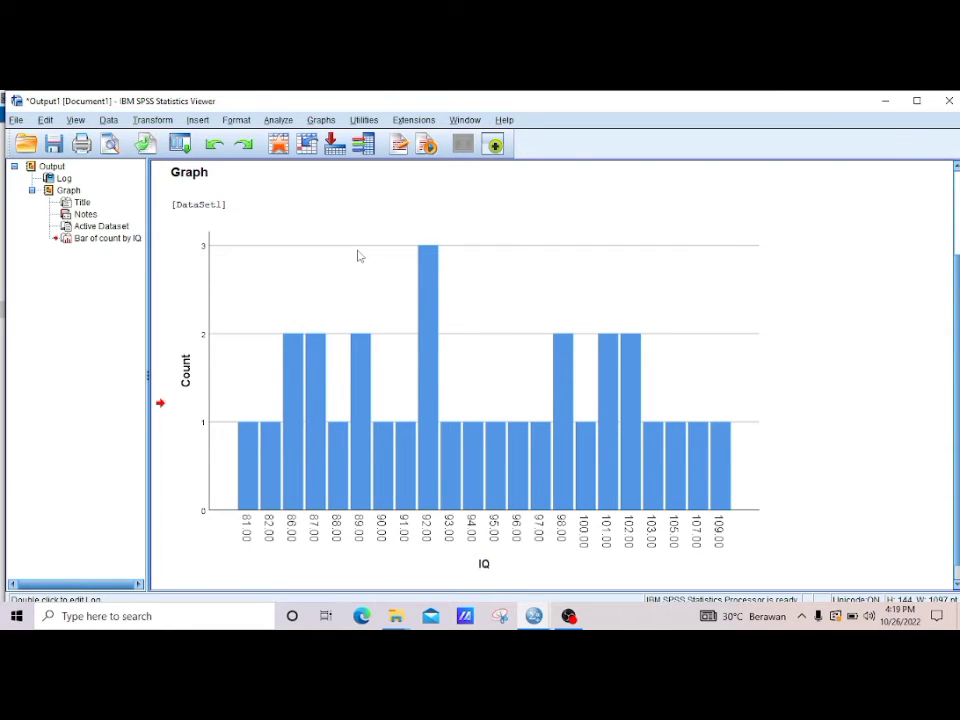
pyautogui.click(360, 297)
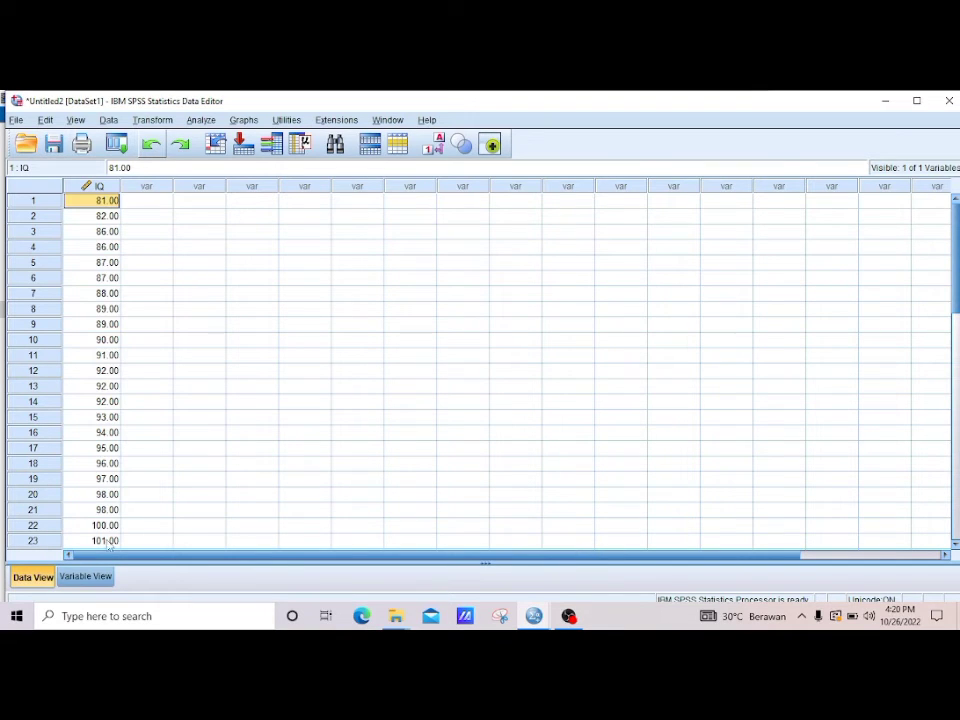
# Look through all the IQ values in the data sheet down to the last case and return to the first
pyautogui.click(121, 215)
pyautogui.press('Down')
pyautogui.press('Down')
pyautogui.press('Down')
pyautogui.press('Down')
pyautogui.press('Down')
pyautogui.press('Down')
pyautogui.press('Down')
pyautogui.press('Down')
pyautogui.press('Down')
pyautogui.press('Down')
pyautogui.press('Down')
pyautogui.press('Down')
pyautogui.press('Down')
pyautogui.press('Down')
pyautogui.press('Down')
pyautogui.press('Down')
pyautogui.press('Down')
pyautogui.press('Down')
pyautogui.press('Down')
pyautogui.press('Down')
pyautogui.press('Down')
pyautogui.press('Down')
pyautogui.press('Down')
pyautogui.press('Down')
pyautogui.press('Down')
pyautogui.press('Down')
pyautogui.press('Down')
pyautogui.press('Down')
pyautogui.press('Down')
pyautogui.press('Down')
pyautogui.press('Down')
pyautogui.press('Down')
pyautogui.press('Down')
pyautogui.press('Down')
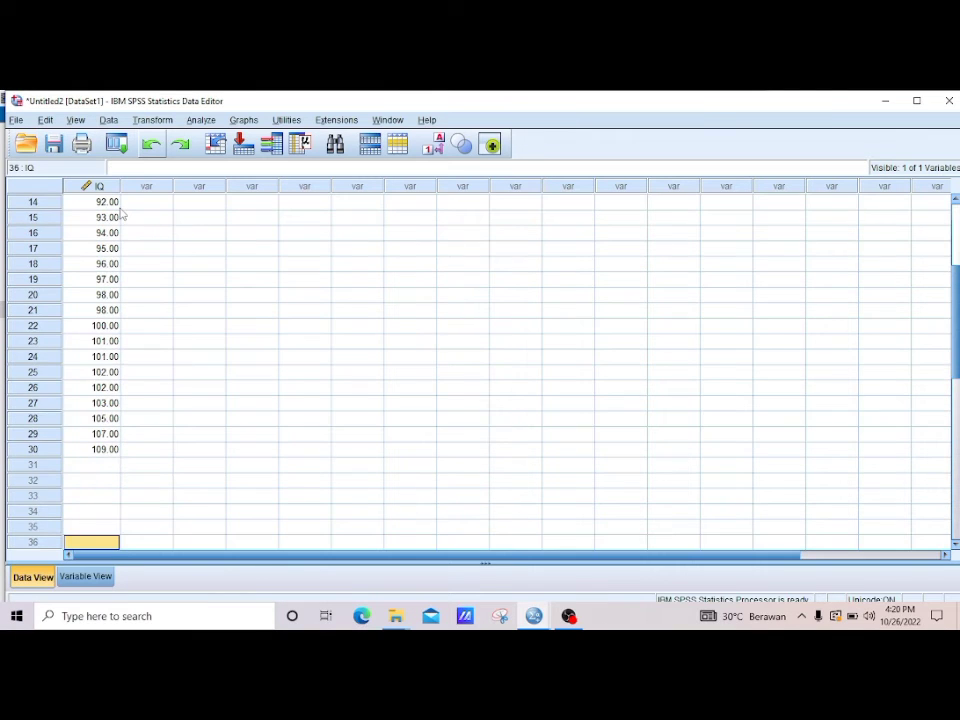
pyautogui.press('Up')
pyautogui.press('Up')
pyautogui.press('Up')
pyautogui.press('Up')
pyautogui.press('Up')
pyautogui.press('Up')
pyautogui.press('Up')
pyautogui.press('Up')
pyautogui.press('Up')
pyautogui.press('Up')
pyautogui.press('Up')
pyautogui.press('Up')
pyautogui.press('Up')
pyautogui.press('Up')
pyautogui.press('Up')
pyautogui.press('Up')
pyautogui.press('Up')
pyautogui.press('Up')
pyautogui.press('Up')
pyautogui.press('Up')
pyautogui.press('Up')
pyautogui.press('Up')
pyautogui.press('Up')
pyautogui.press('Up')
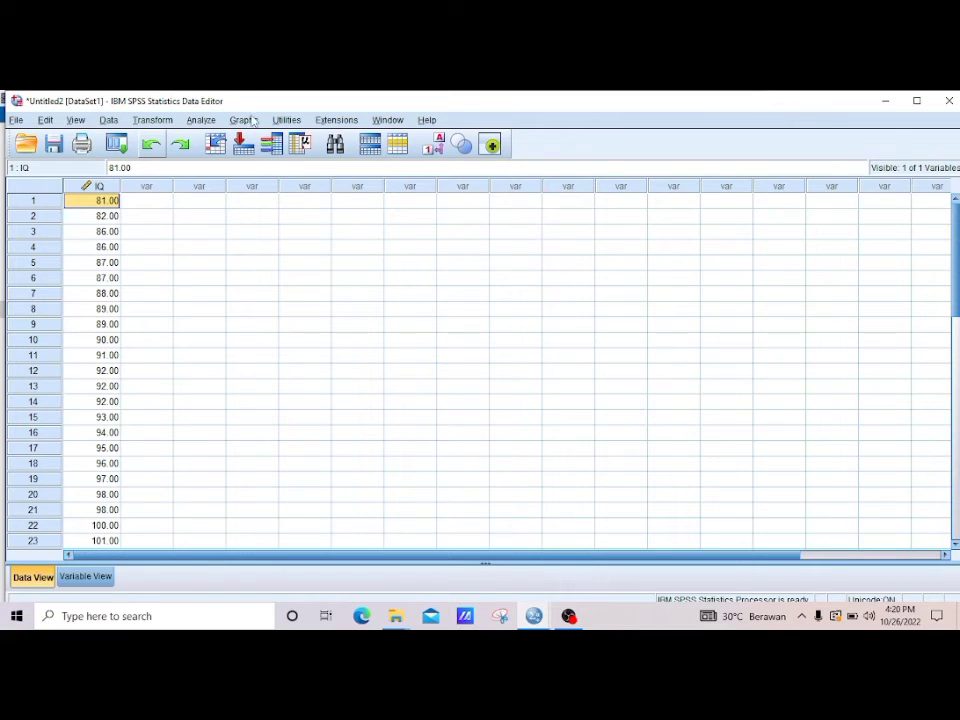
# Run a Frequencies analysis on IQ with frequency tables displayed and a histogram as the chart type
pyautogui.click(208, 121)
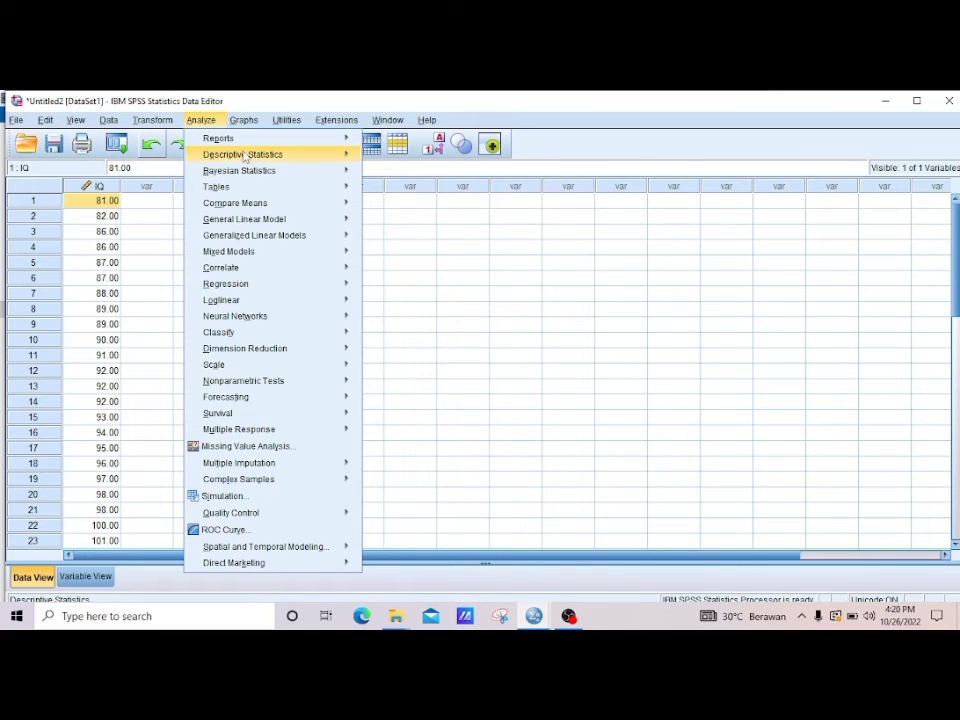
pyautogui.moveTo(248, 160)
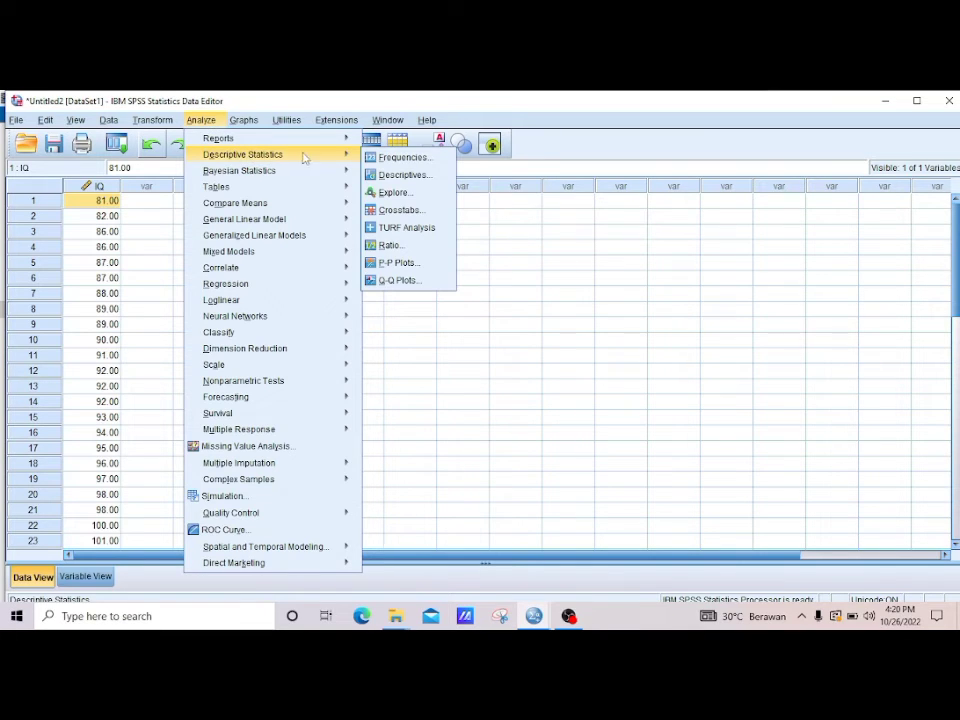
pyautogui.click(386, 162)
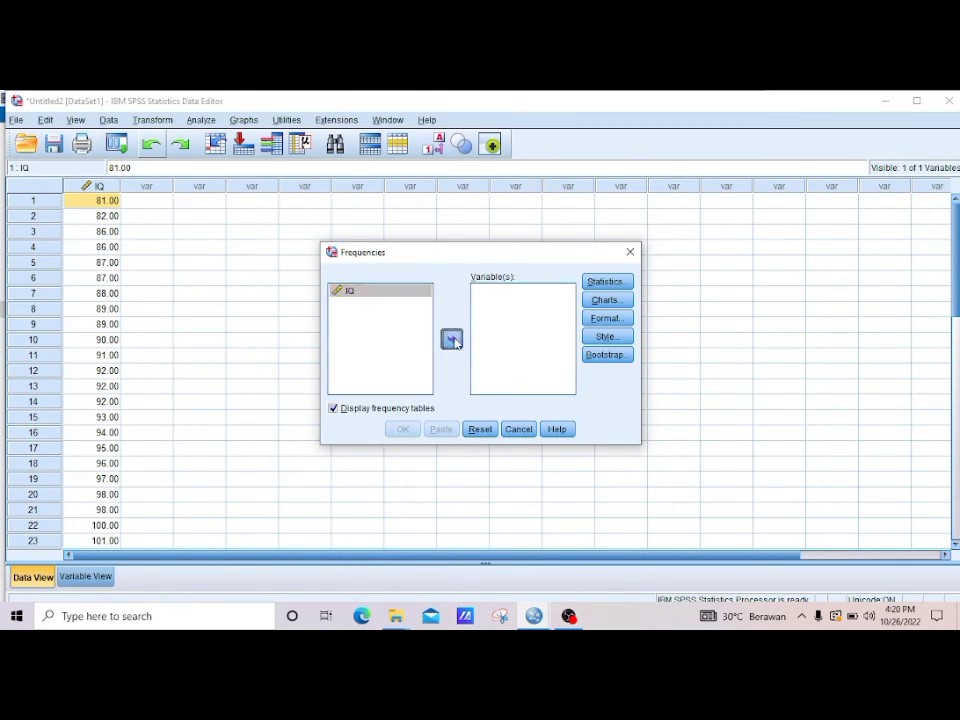
pyautogui.click(451, 339)
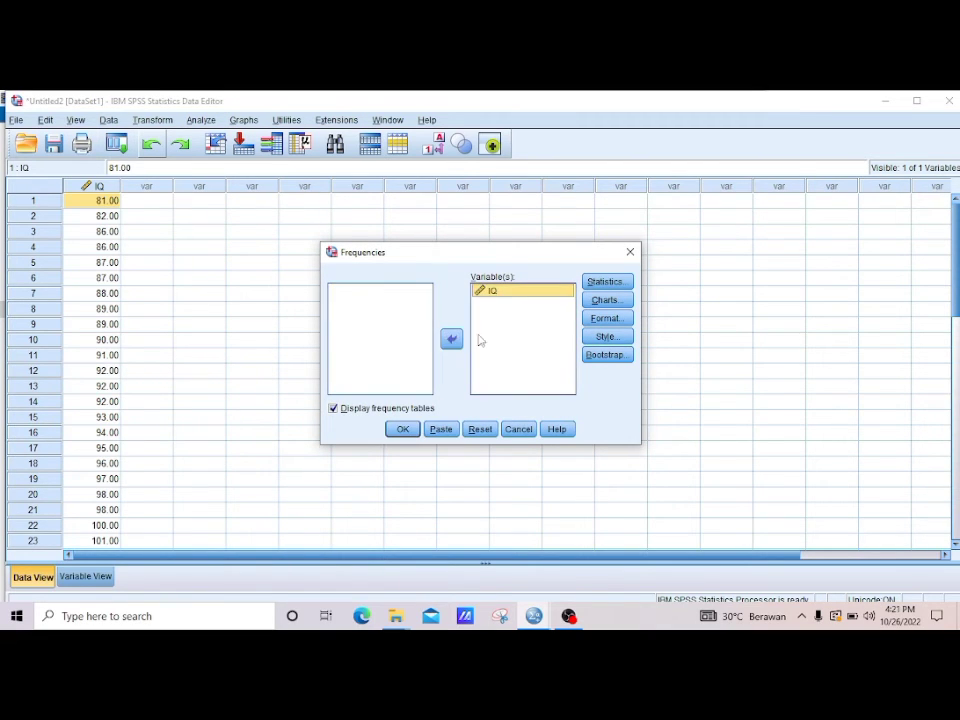
pyautogui.click(617, 302)
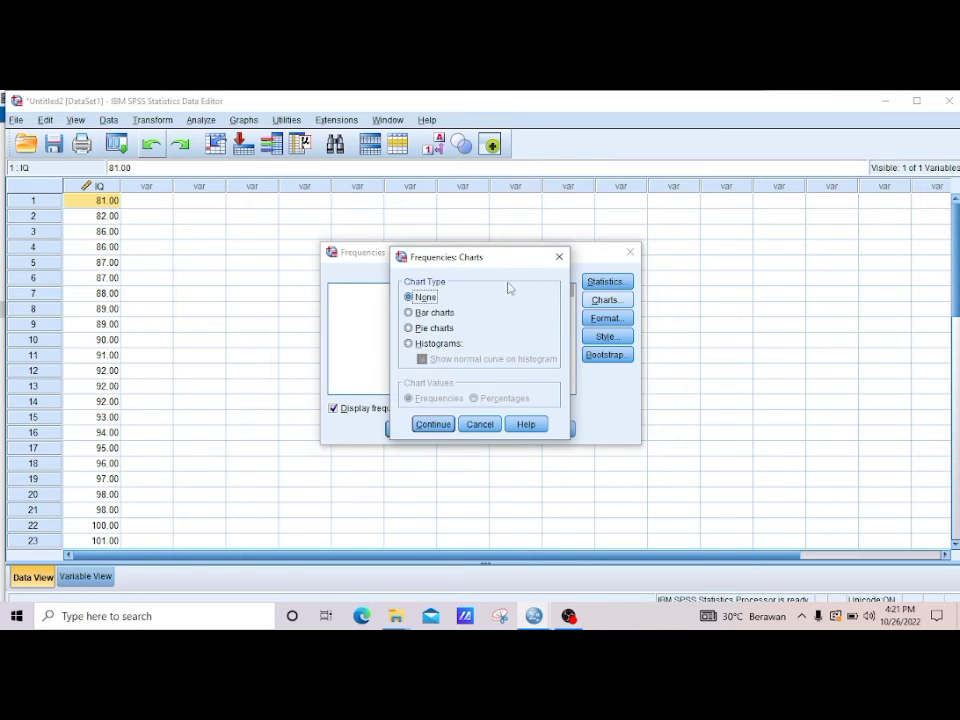
pyautogui.click(440, 343)
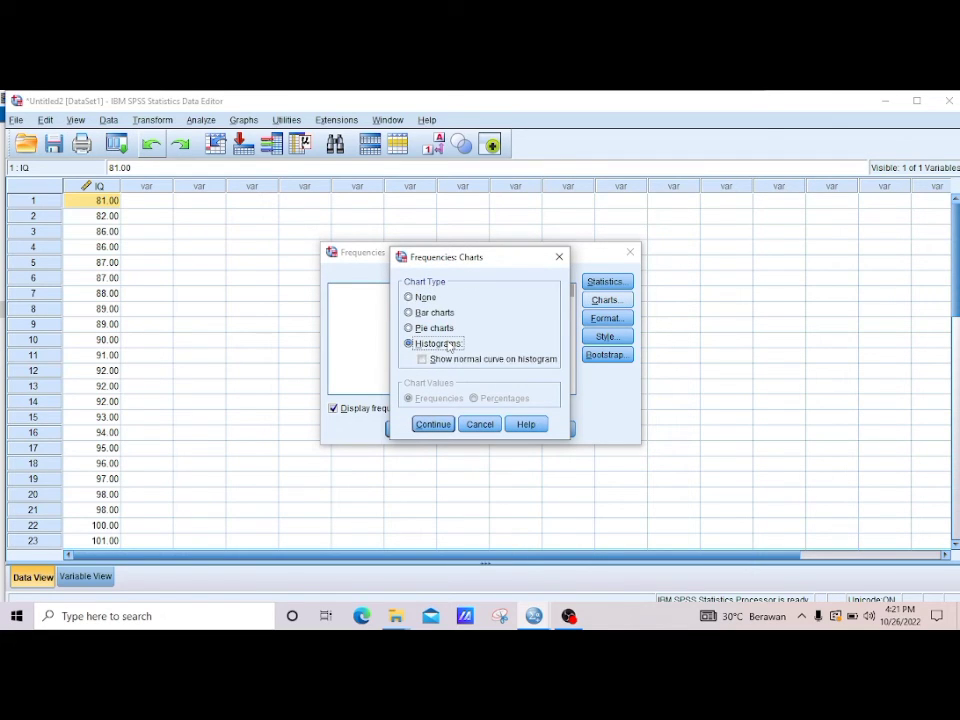
pyautogui.click(447, 424)
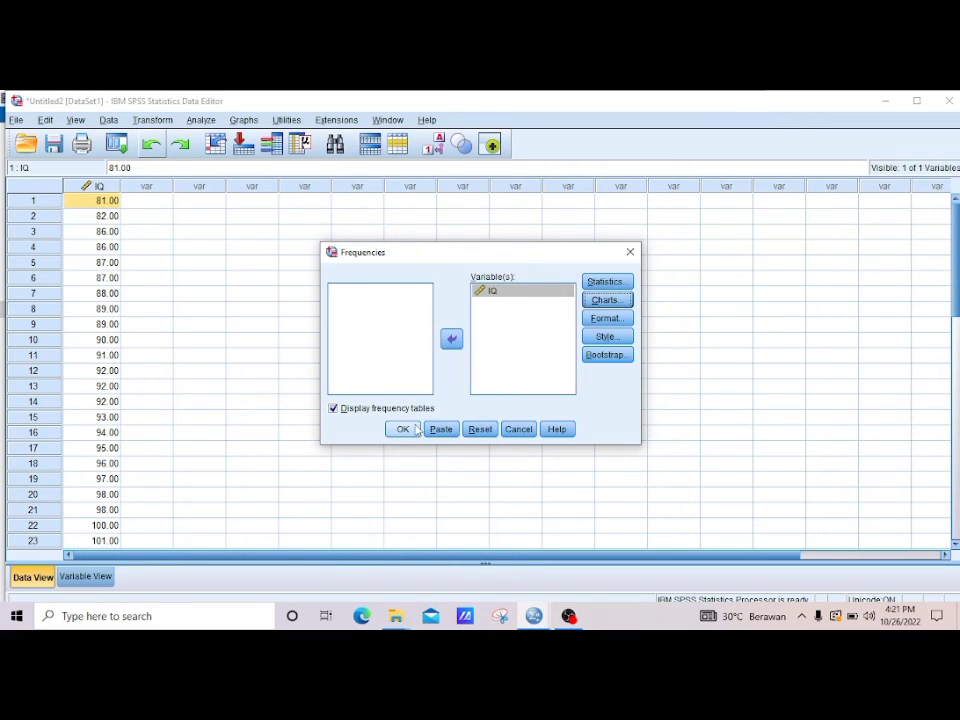
pyautogui.click(402, 428)
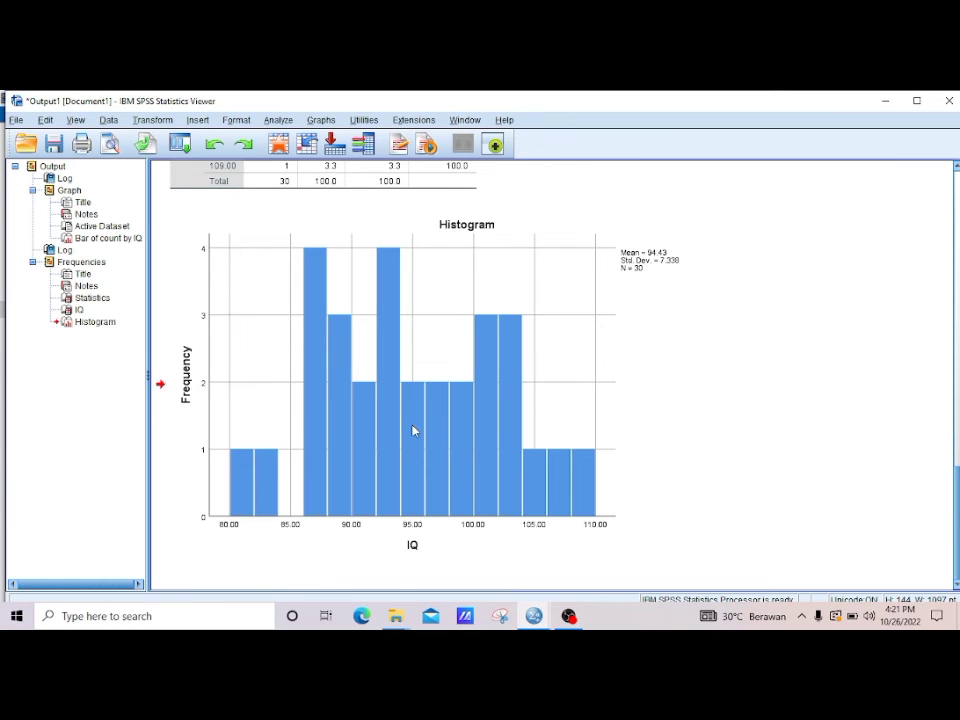
pyautogui.click(413, 431)
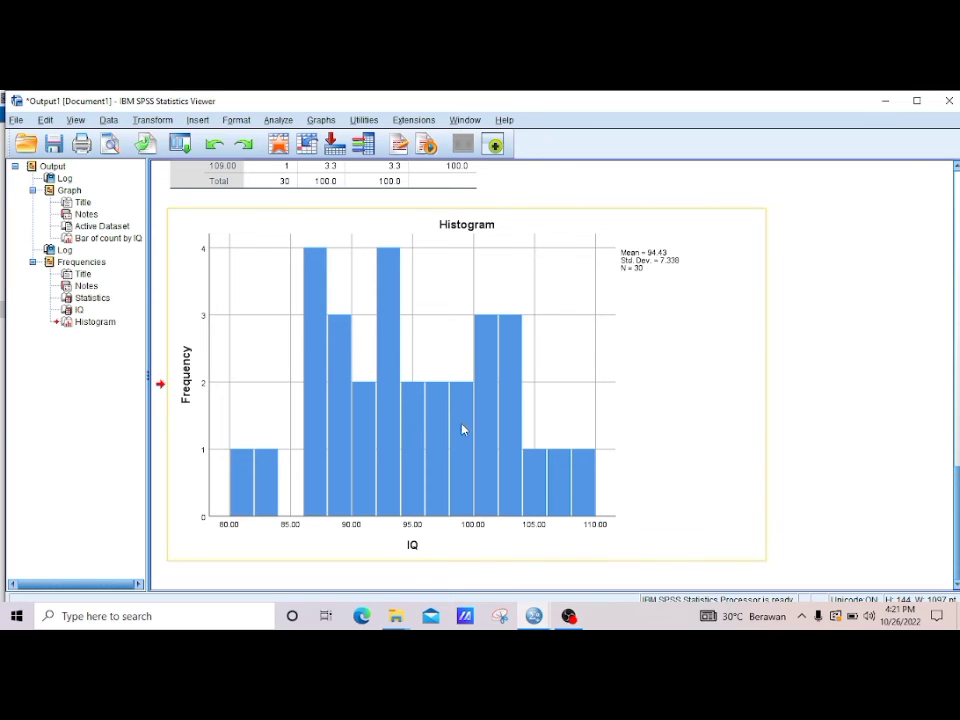
# Rerun the IQ Frequencies analysis from the data editor with the normal curve shown on the histogram, and view the resulting chart
pyautogui.moveTo(536, 614)
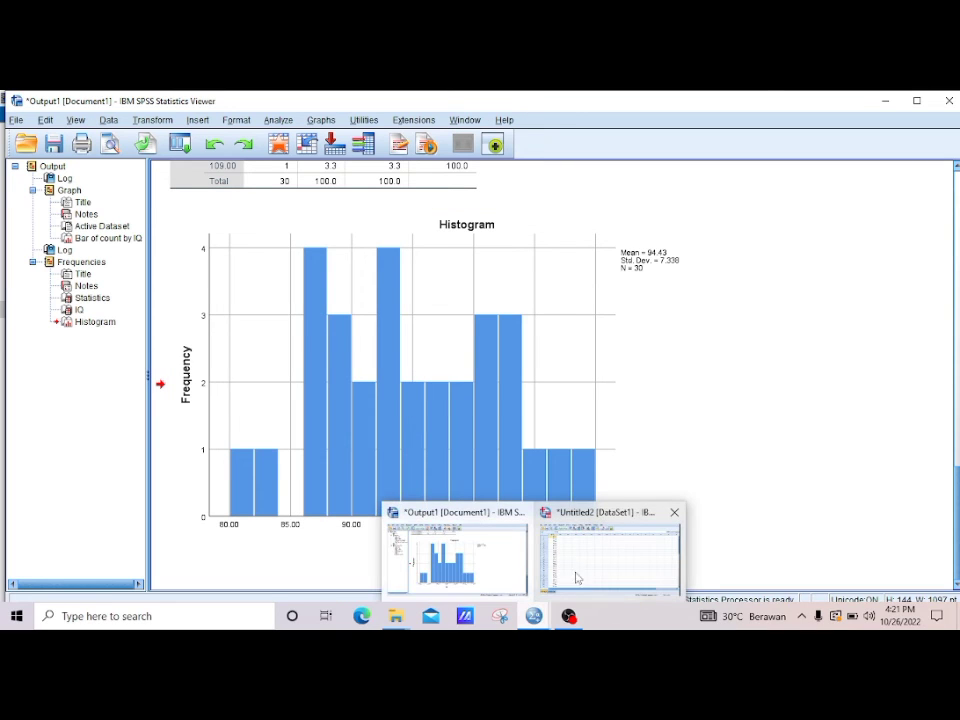
pyautogui.click(580, 573)
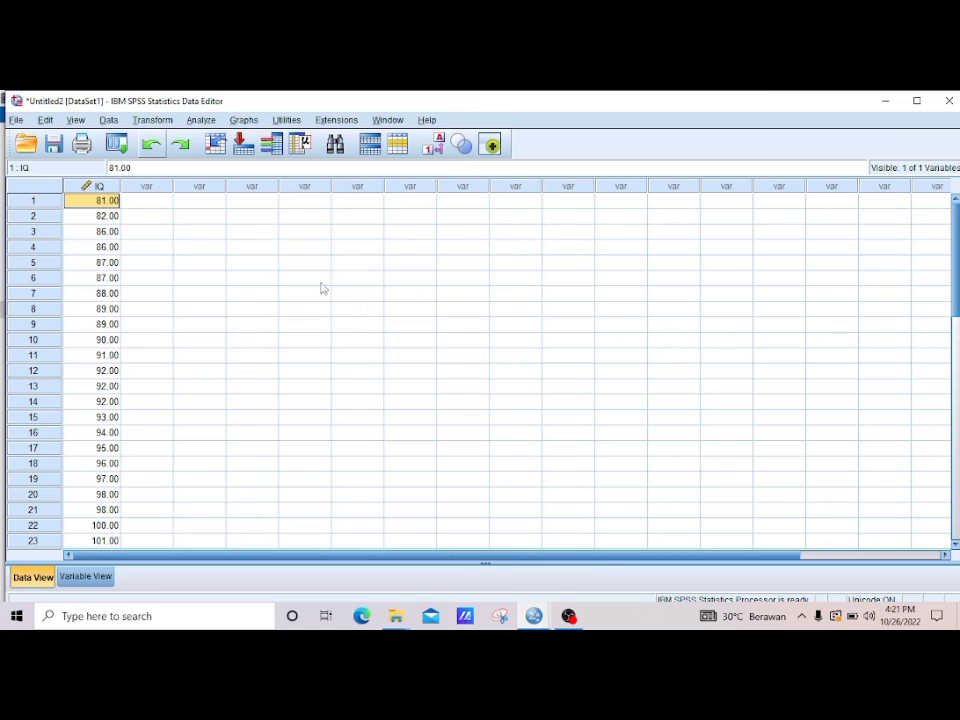
pyautogui.click(206, 120)
pyautogui.moveTo(244, 158)
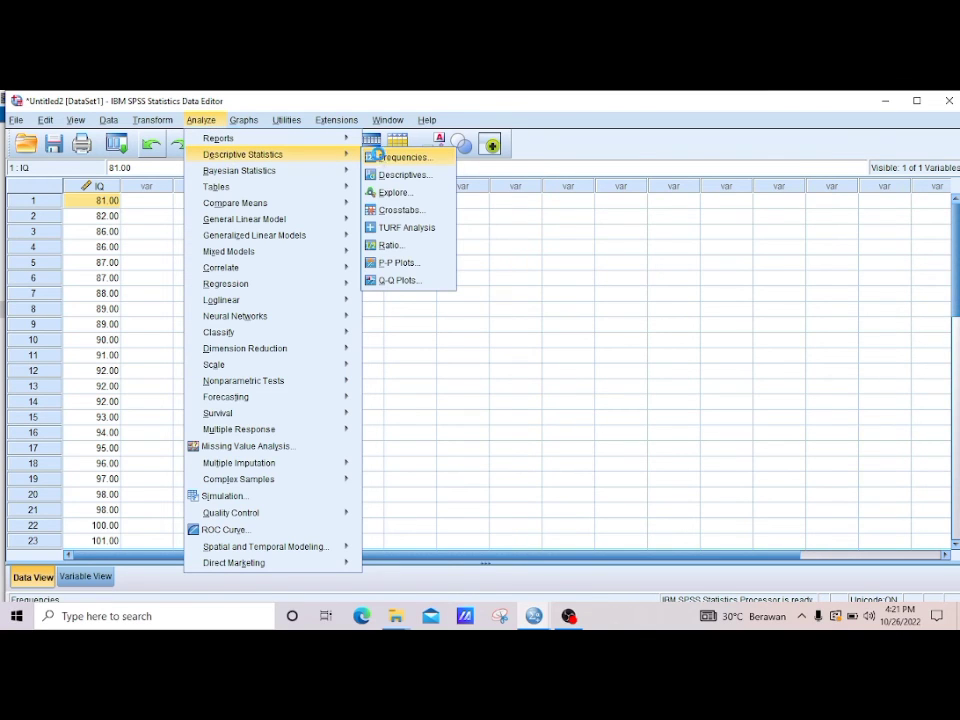
pyautogui.click(385, 158)
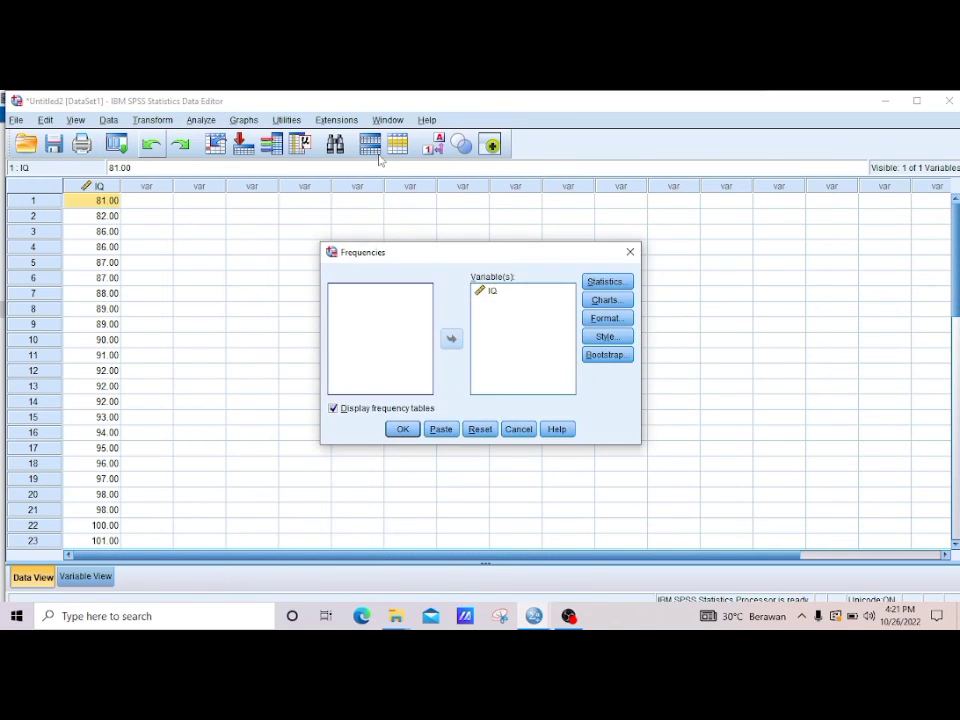
pyautogui.click(625, 301)
pyautogui.click(430, 359)
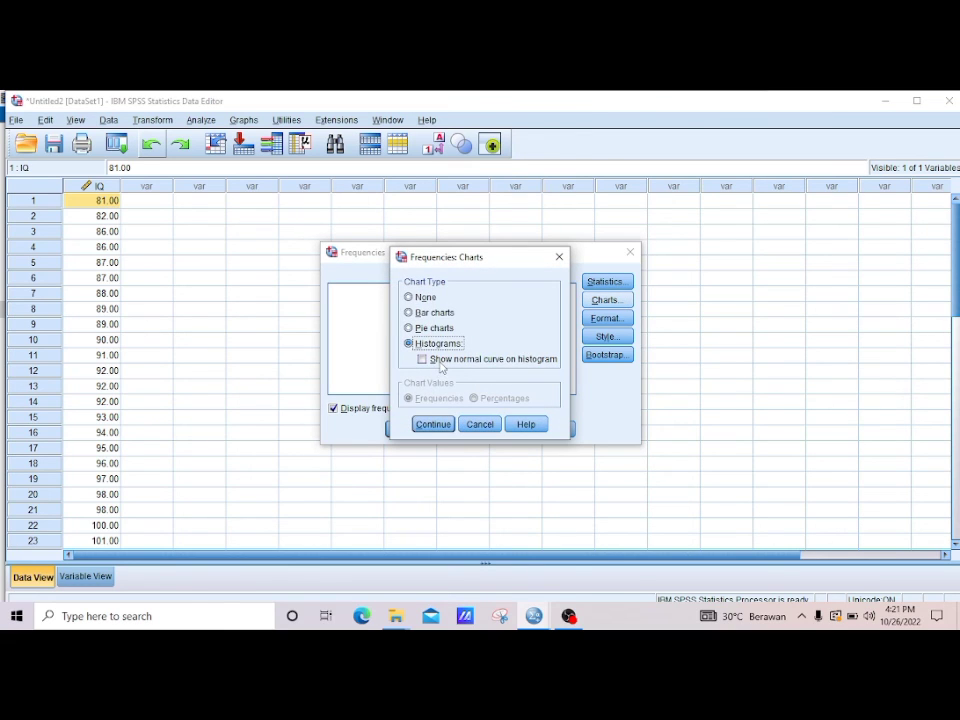
pyautogui.click(432, 424)
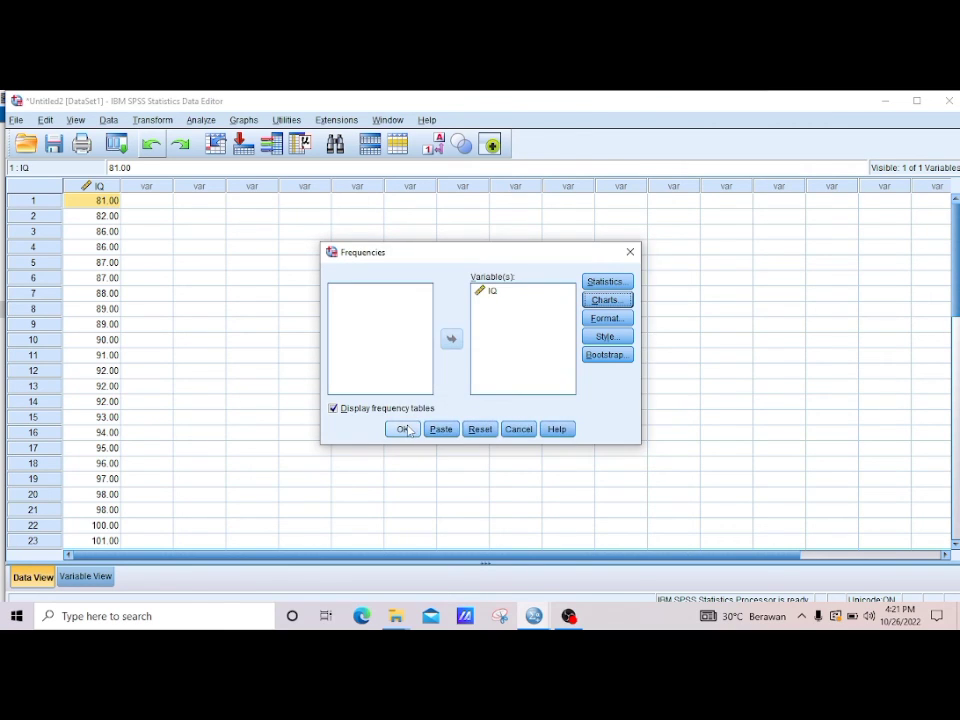
pyautogui.click(401, 429)
pyautogui.scroll(-5, 408, 430)
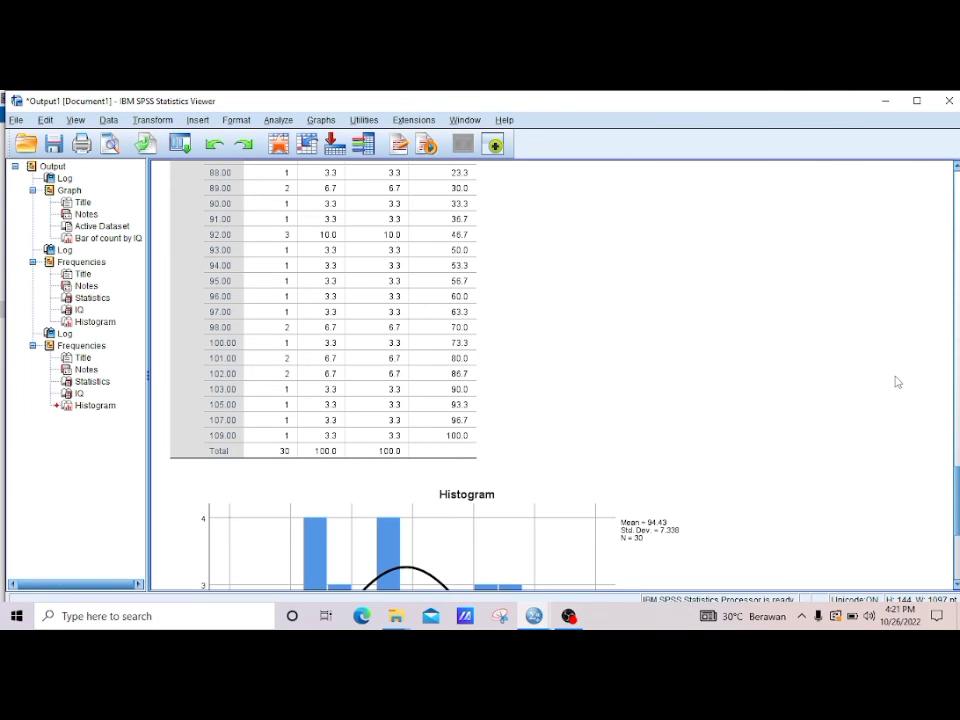
pyautogui.scroll(-5, 550, 375)
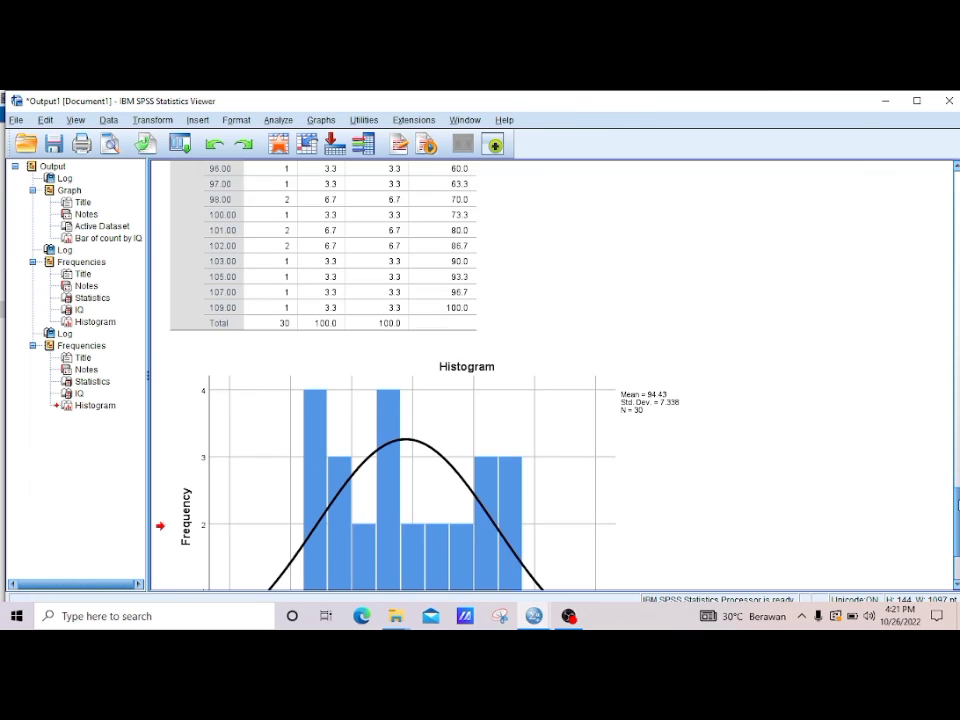